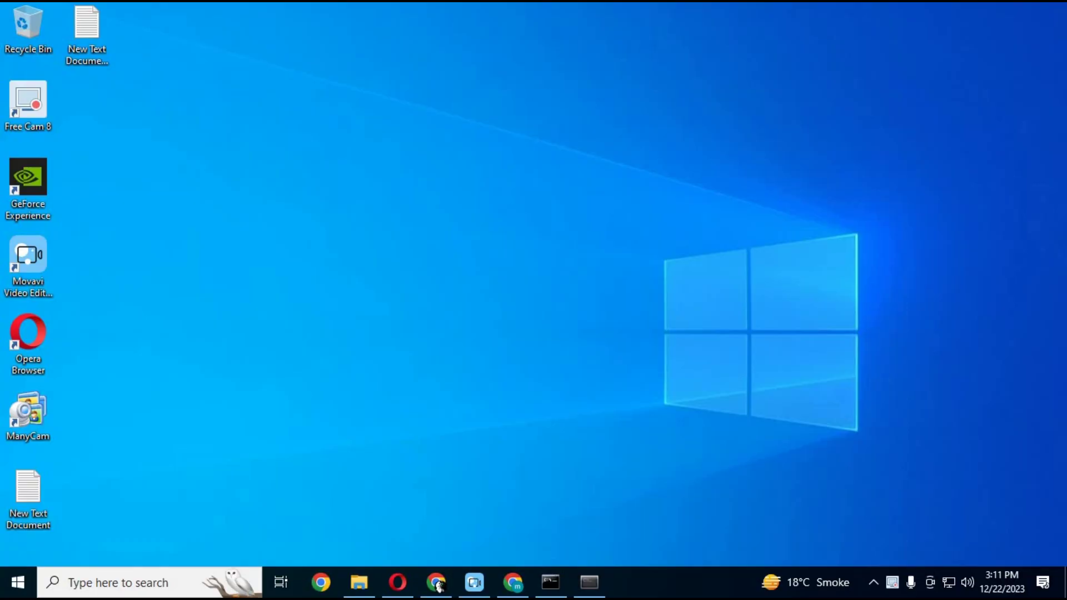
Bring up the local Swap Mukham page at 127.0.0.1:7861 and scroll through its options.
click(513, 583)
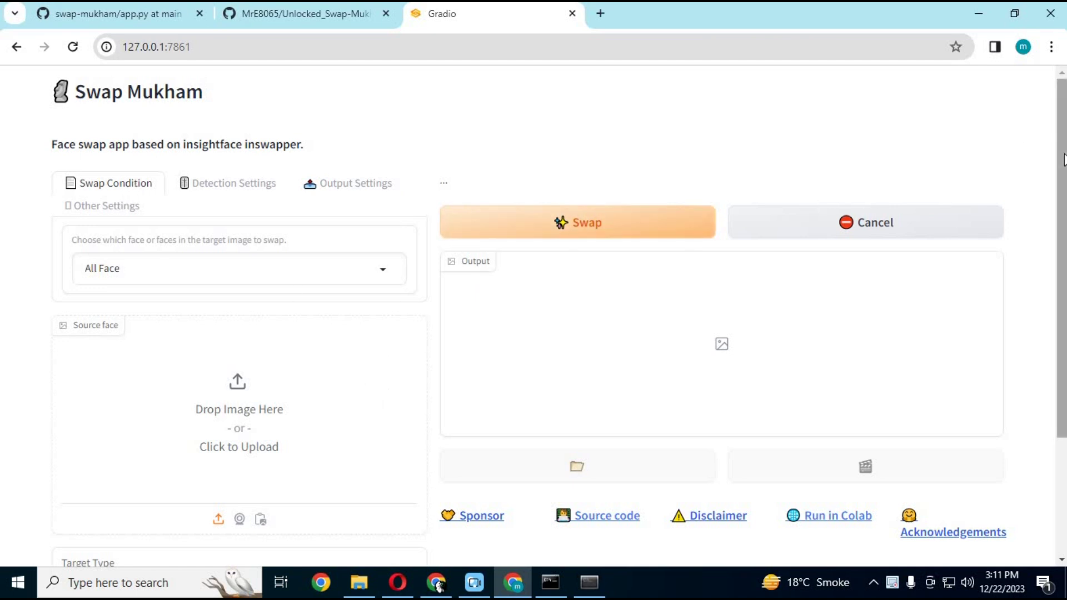
scroll(1065, 245, down, 1)
scroll(1065, 244, down, 2)
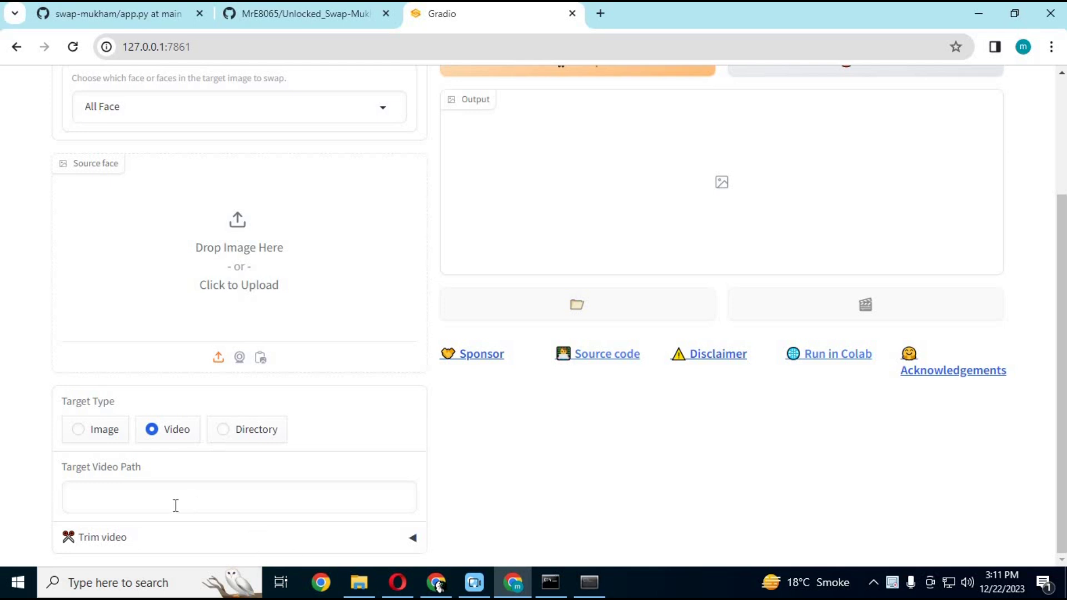
scroll(1060, 198, up, 3)
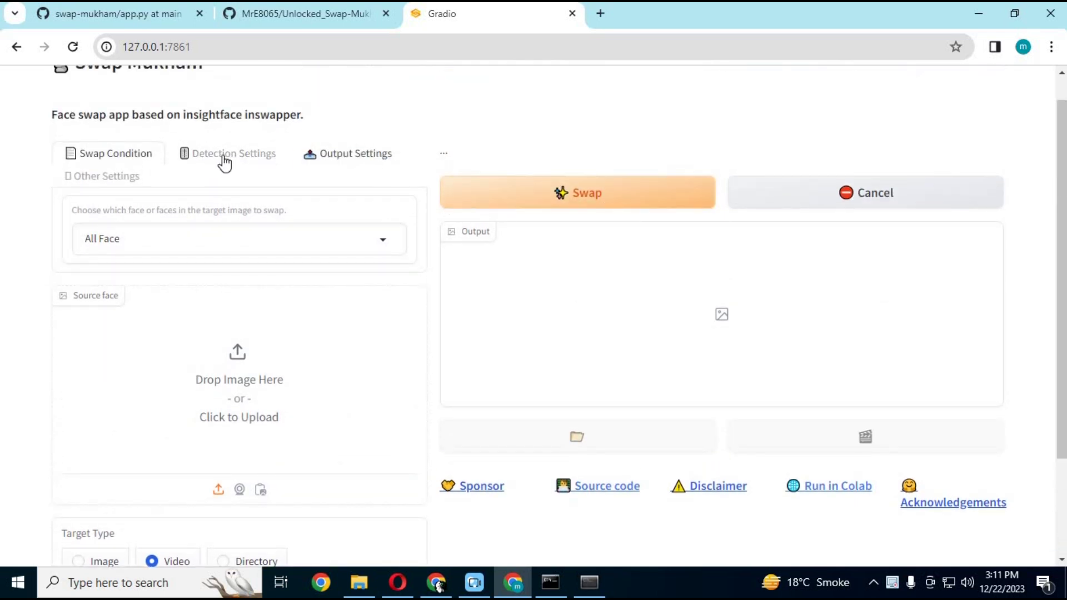
Set the Face Enhancer under Other Settings to REAL-ESRGAN 2x.
click(99, 177)
click(157, 292)
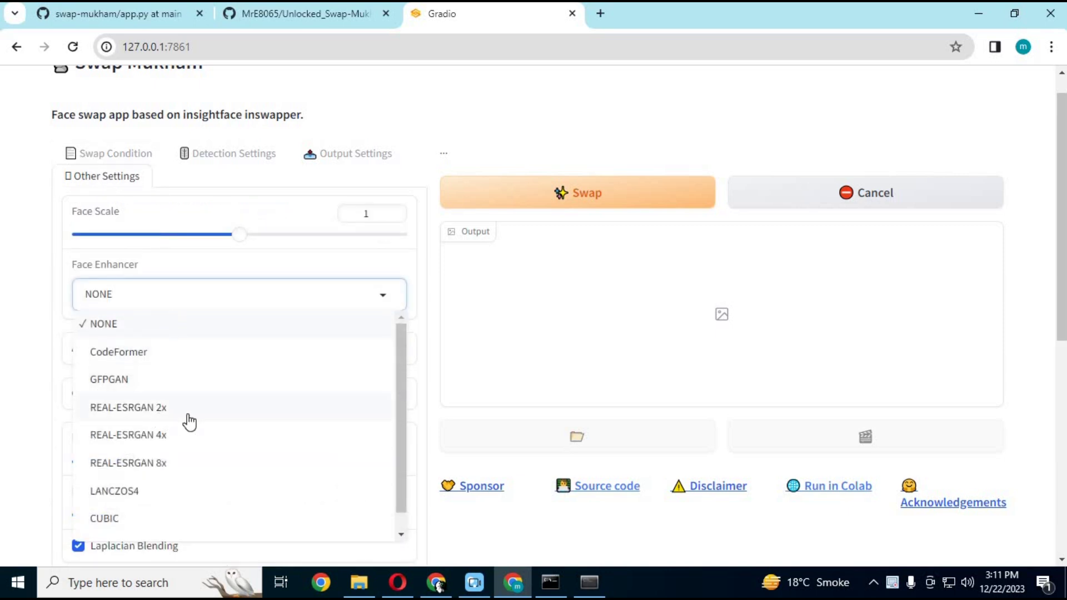
mouse_move(396, 390)
mouse_down()
mouse_move(396, 445)
mouse_move(395, 382)
mouse_move(387, 390)
mouse_up()
click(7, 331)
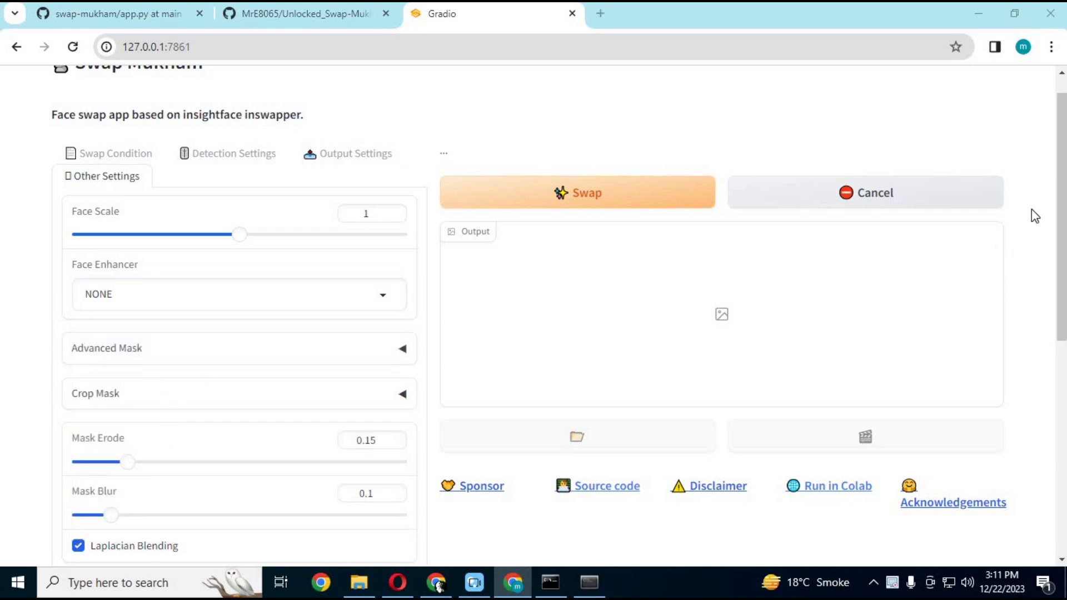
drag(1062, 229, 1062, 201)
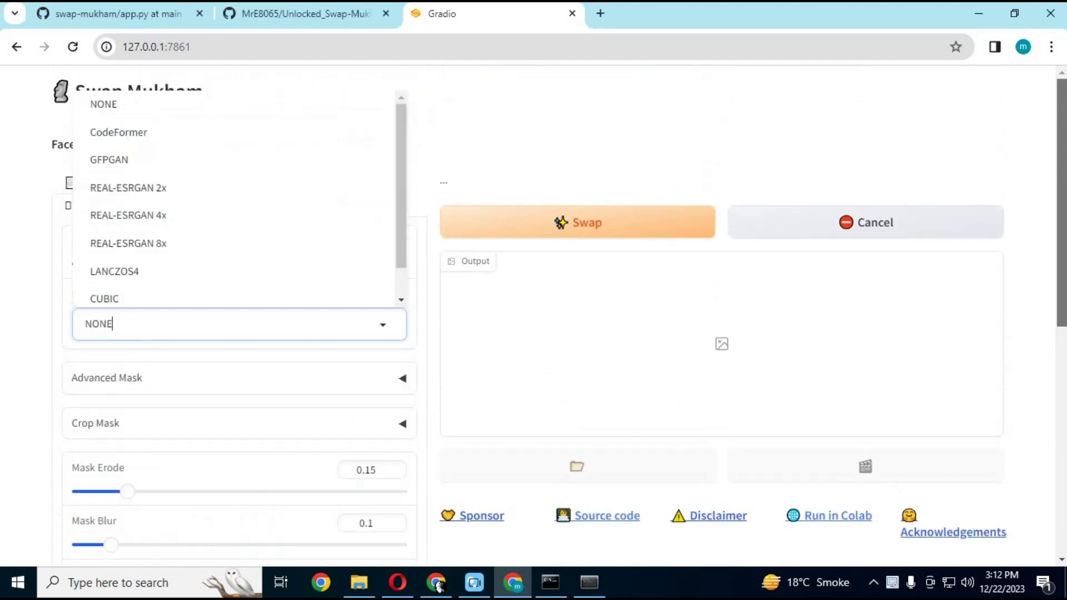
click(160, 180)
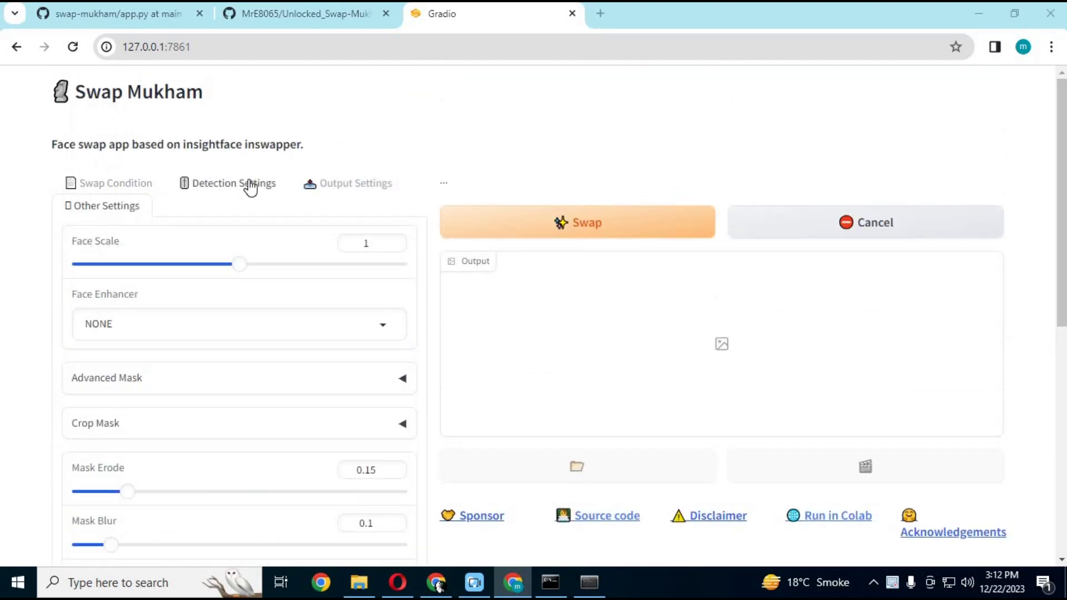
Return to Swap Condition and review the face choices, keeping All Face.
click(112, 184)
click(297, 277)
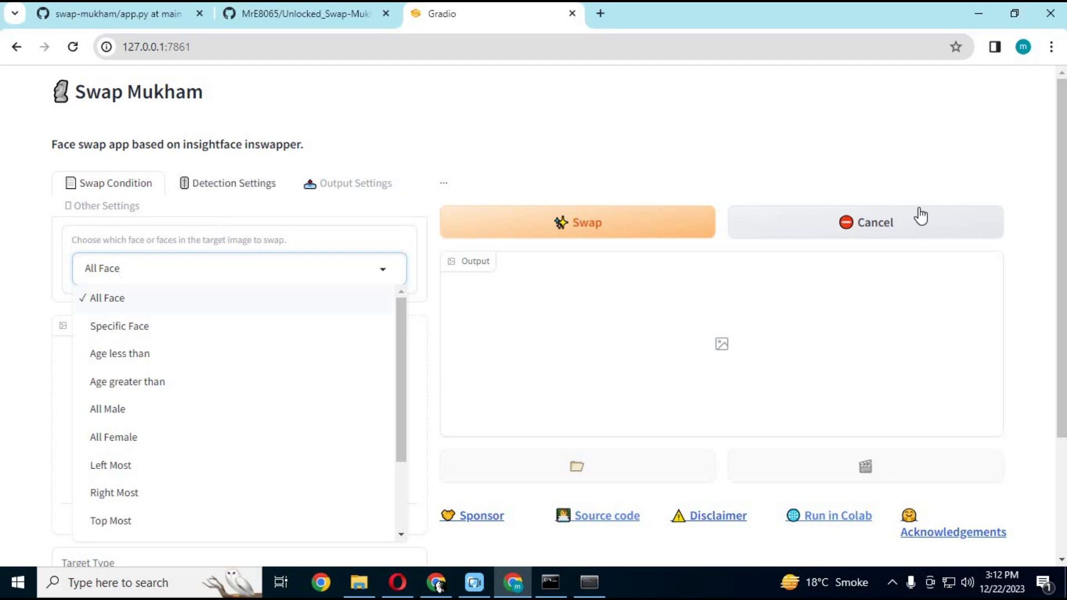
scroll(1062, 236, down, 3)
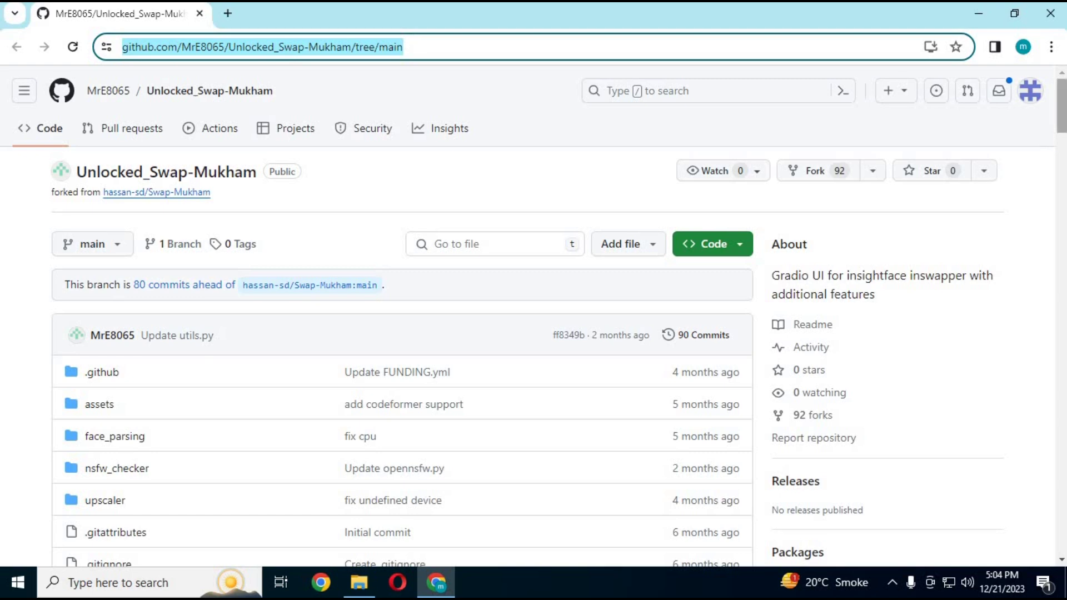
Scroll the Unlocked_Swap-Mukham README down to its Installation section with CPU and GPU commands.
drag(1061, 109, 1061, 194)
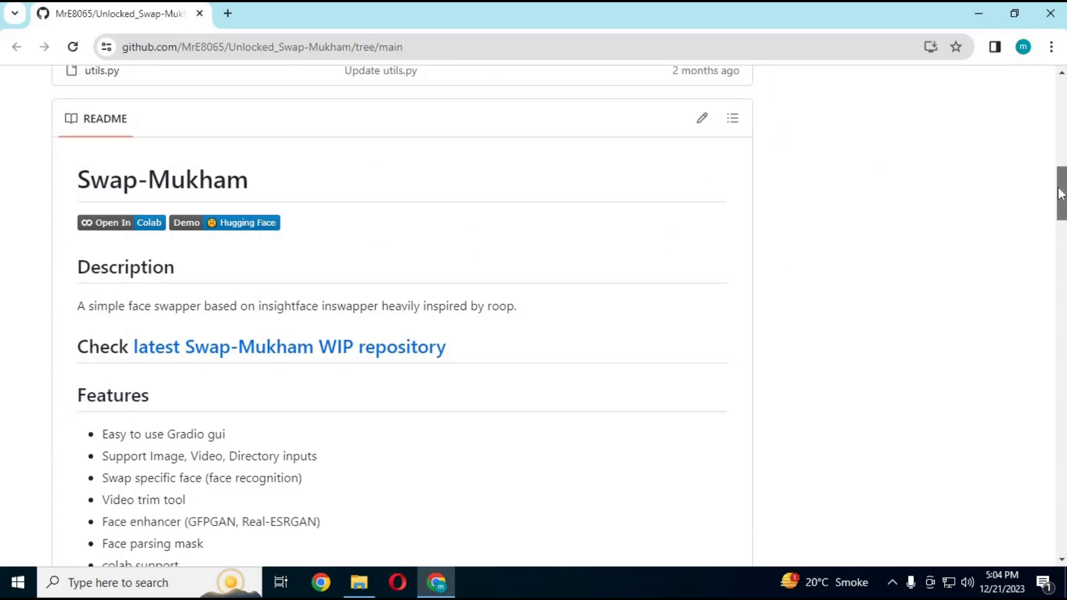
drag(1062, 197, 1062, 205)
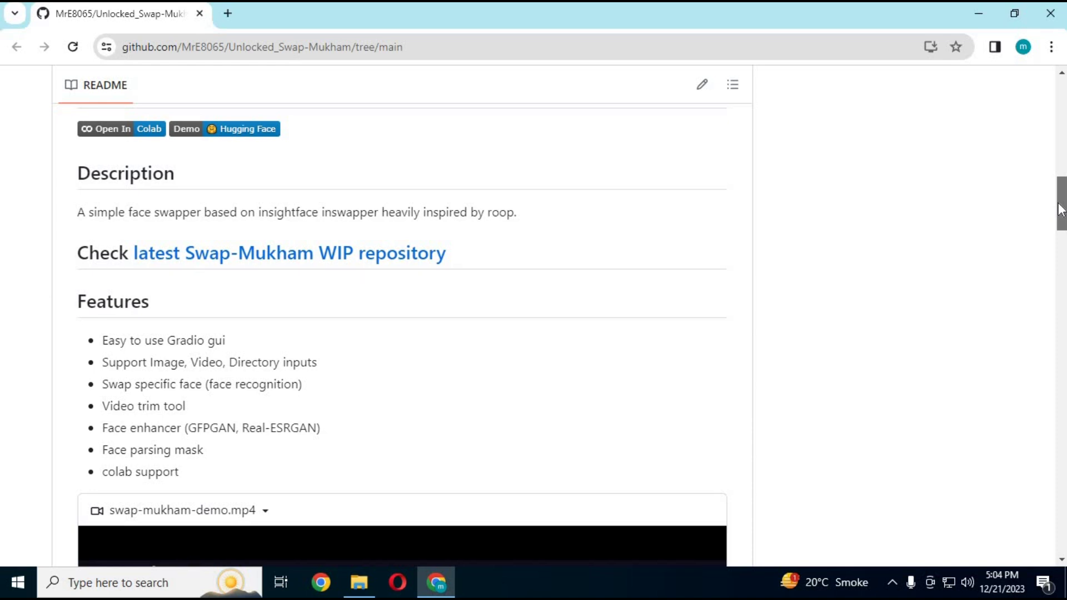
drag(1062, 210, 1063, 364)
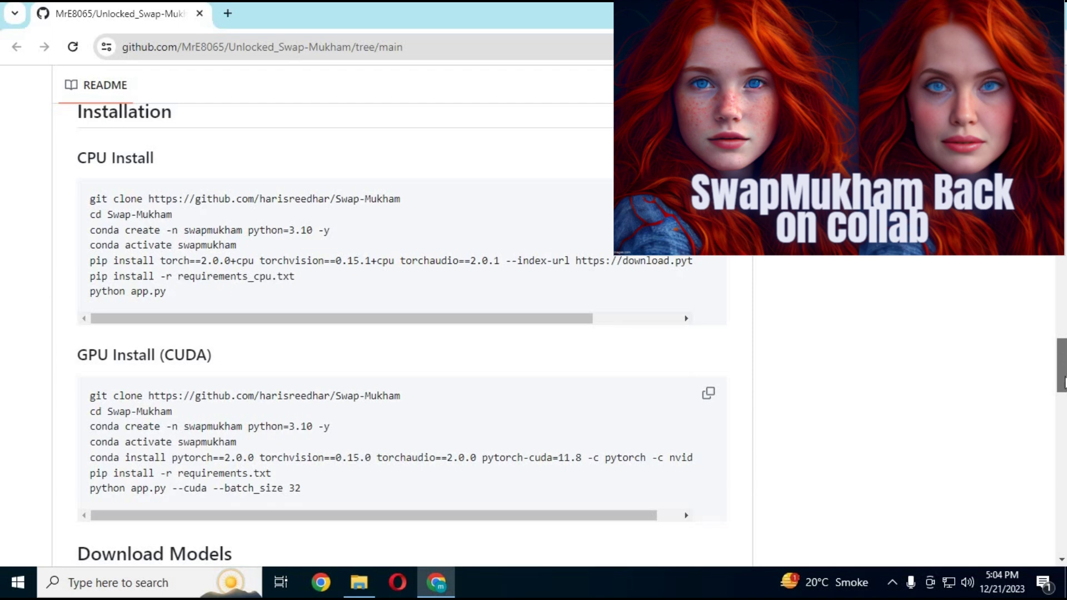
scroll(1064, 382, down, 3)
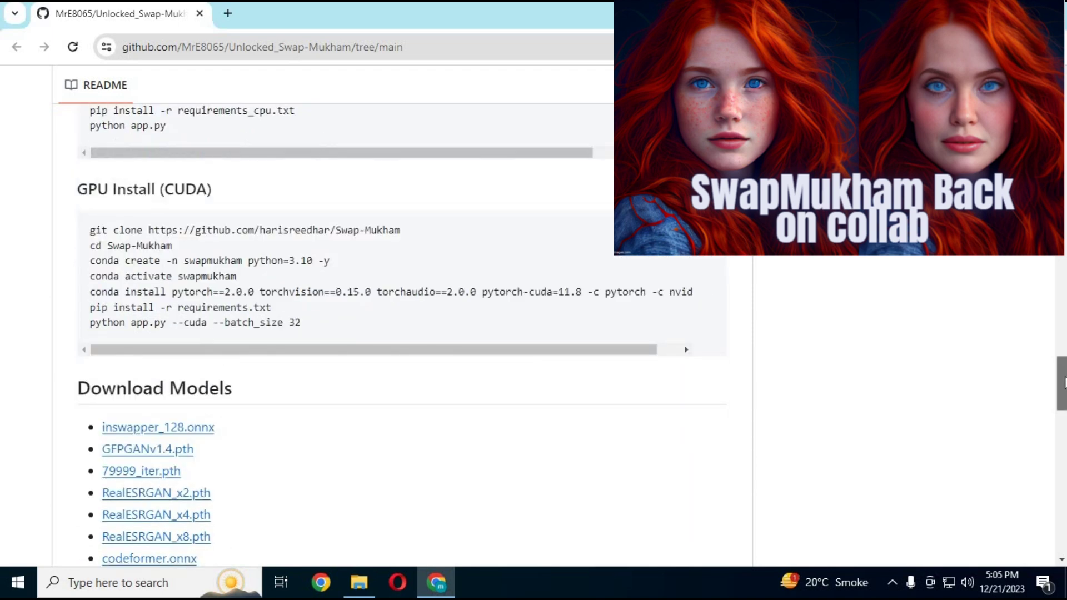
scroll(1064, 395, down, 2)
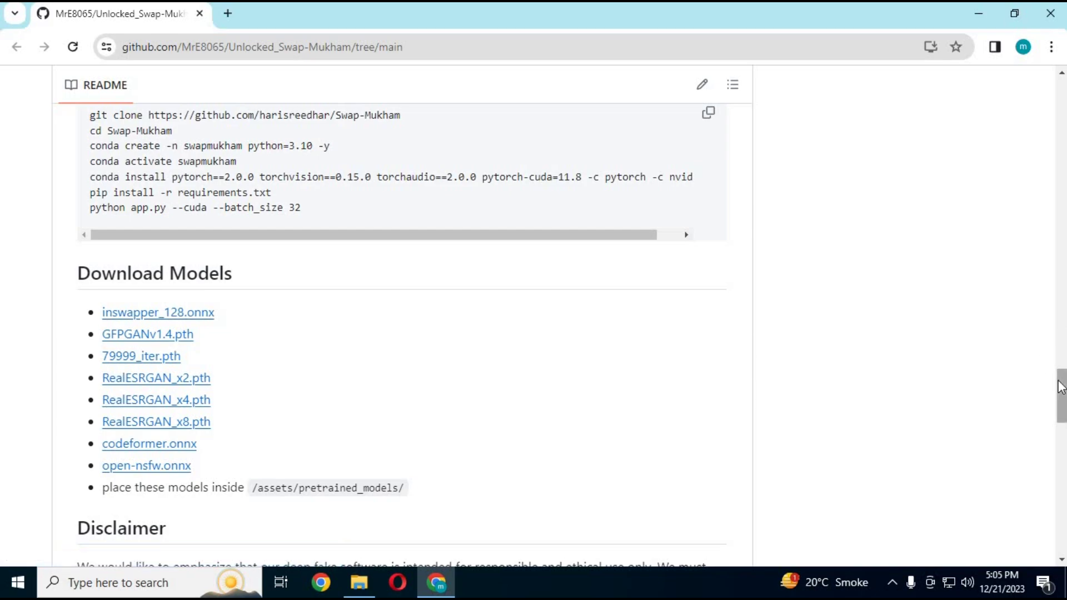
drag(1062, 396, 1062, 364)
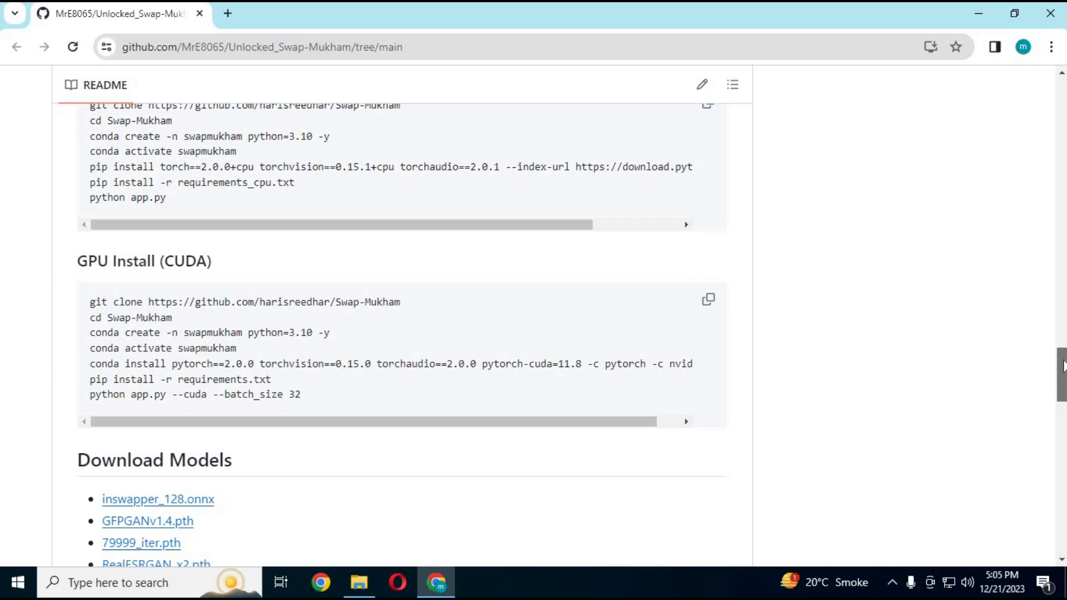
scroll(1063, 356, up, 2)
scroll(1062, 350, up, 2)
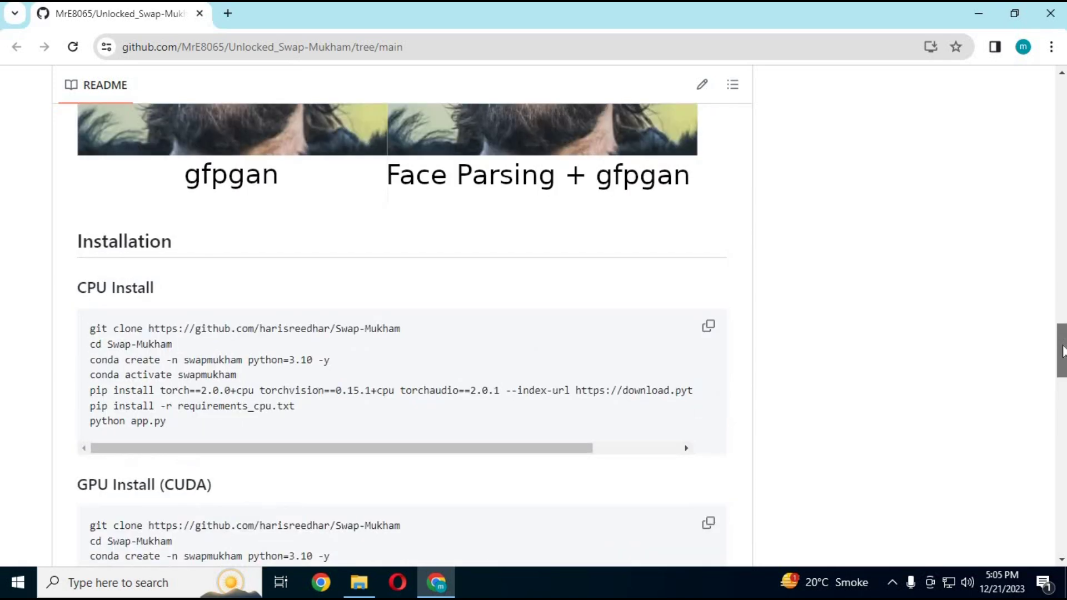
scroll(1062, 355, down, 2)
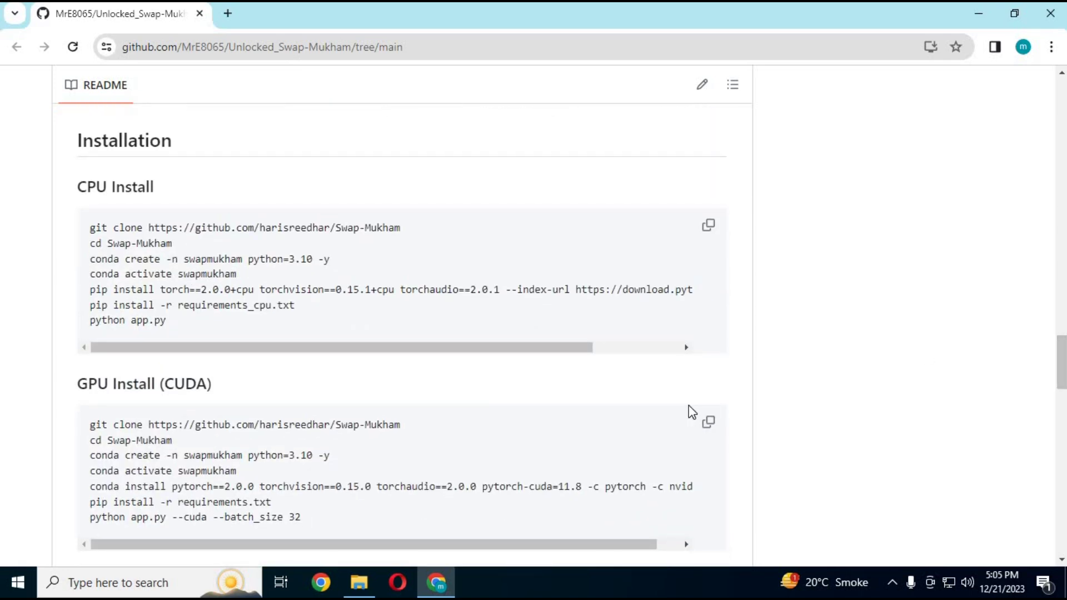
Launch Anaconda Prompt as administrator and run conda create -n swapmukham python=3.10.
click(126, 581)
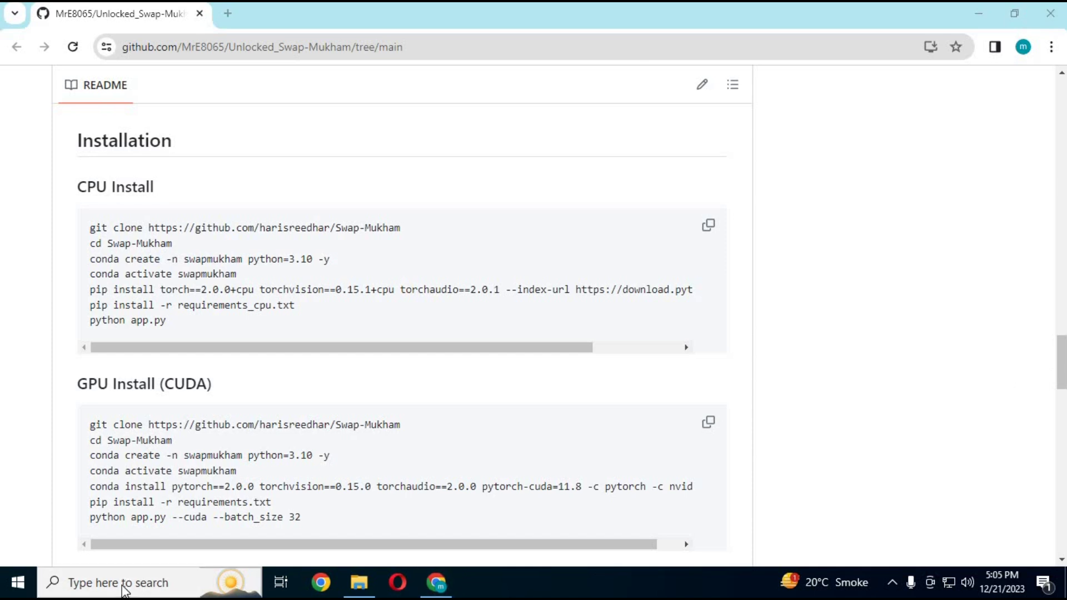
text(ana)
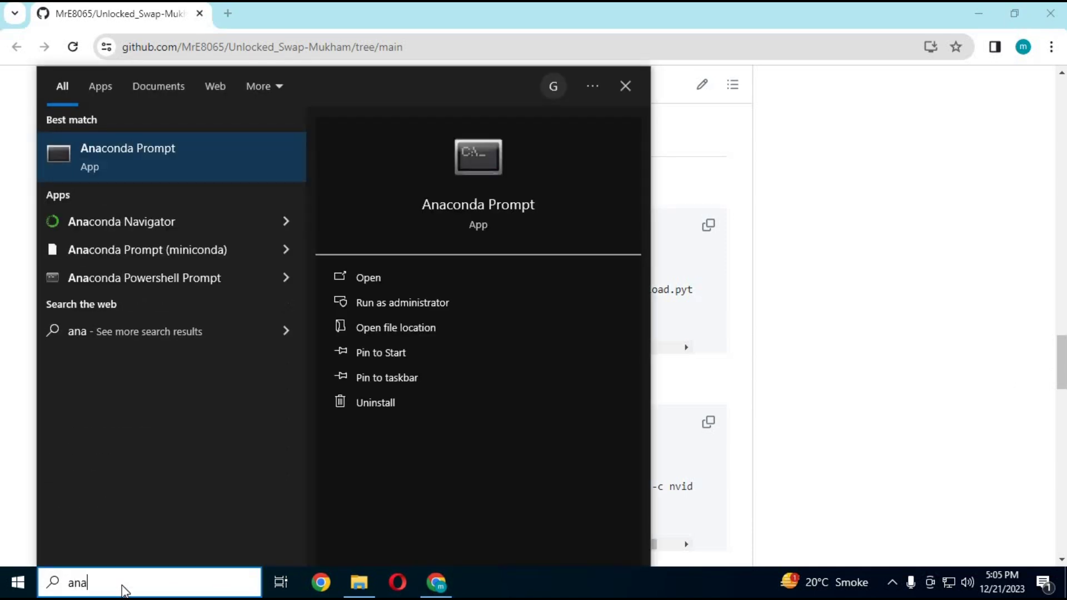
click(355, 308)
click(625, 234)
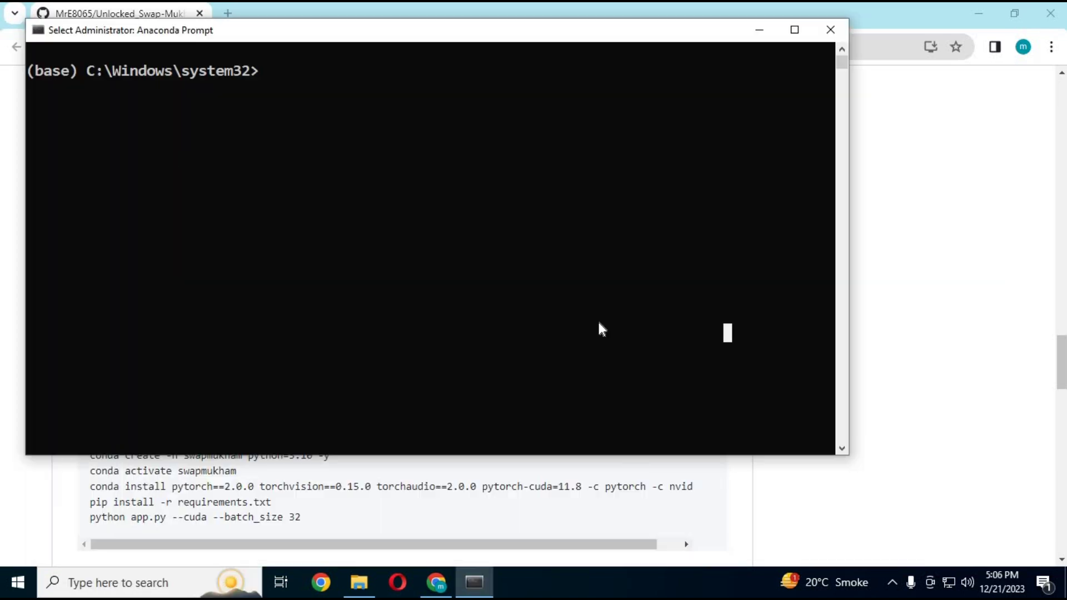
drag(445, 34, 662, 18)
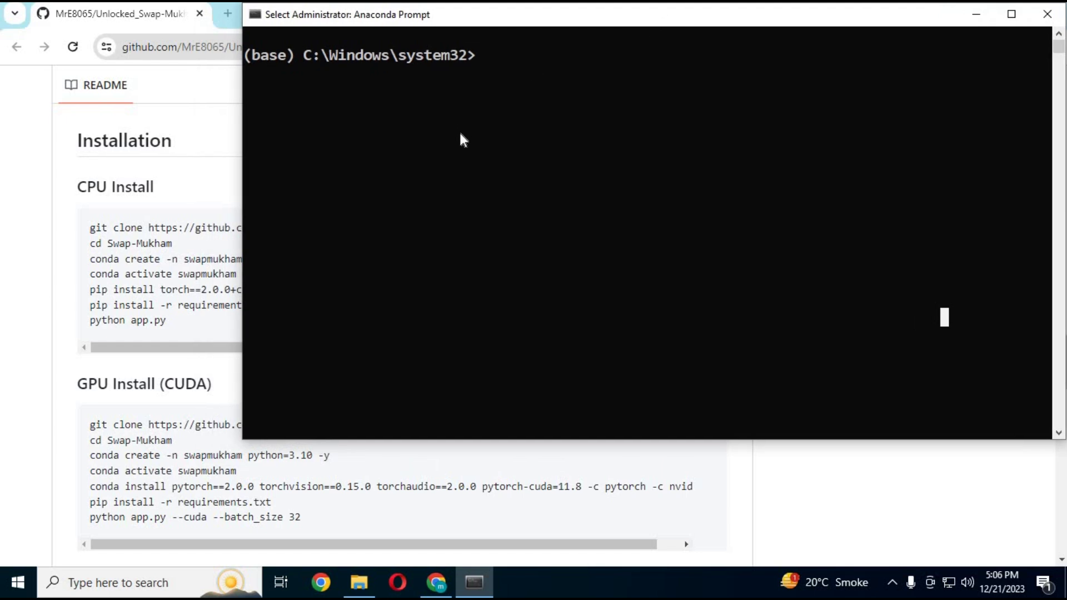
text(co)
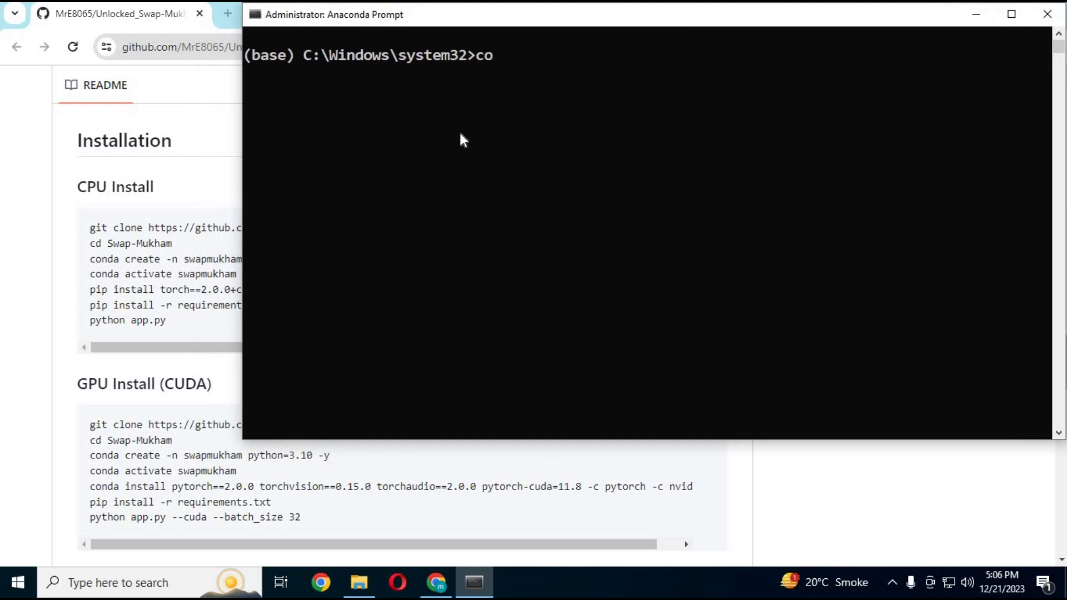
text(nda creat)
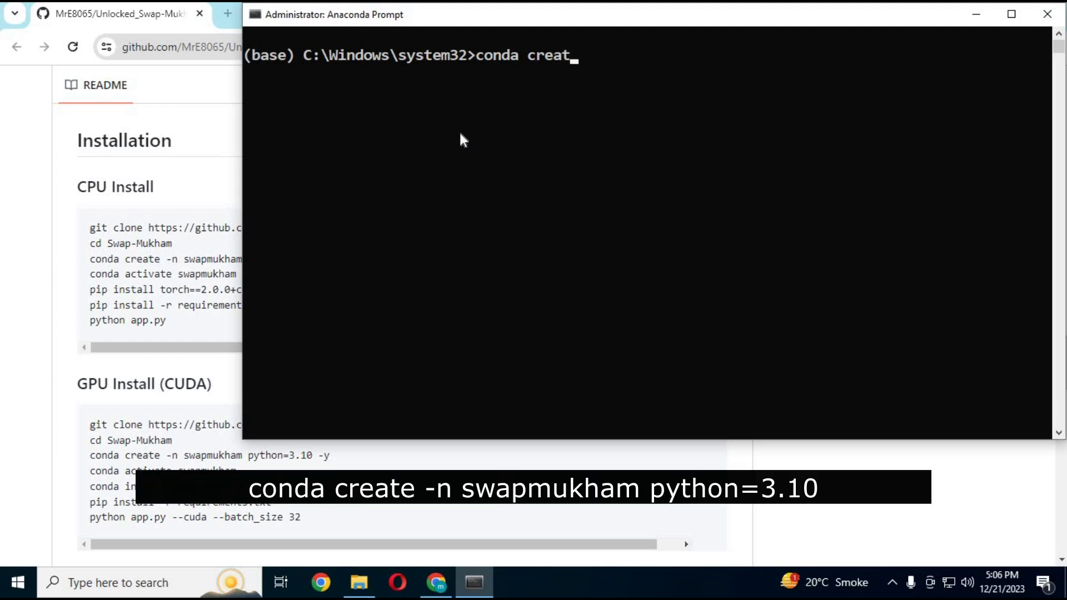
text(e -n swapmukh)
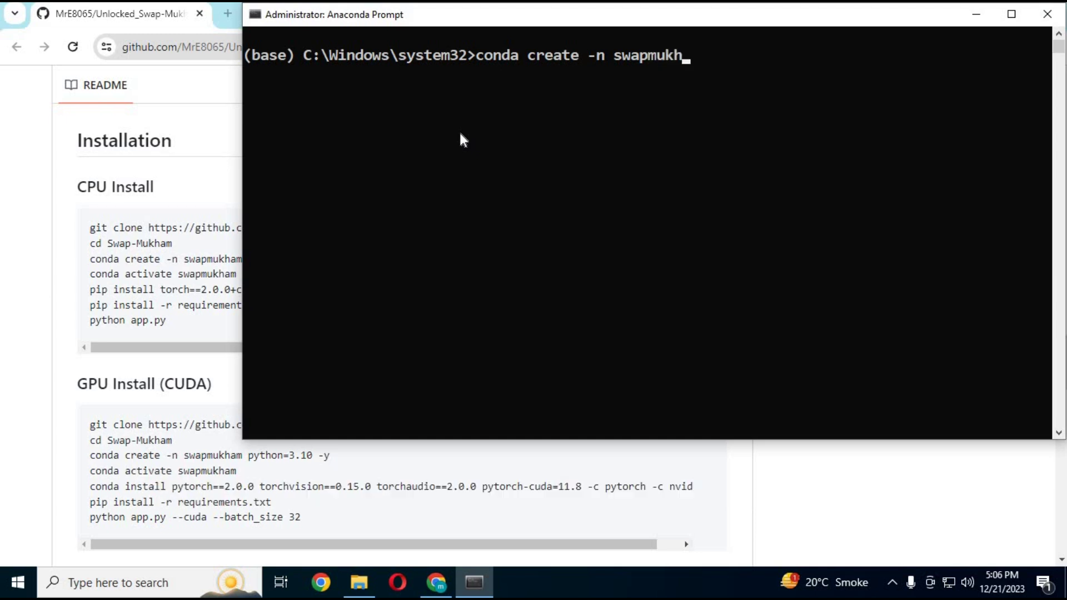
text(am)
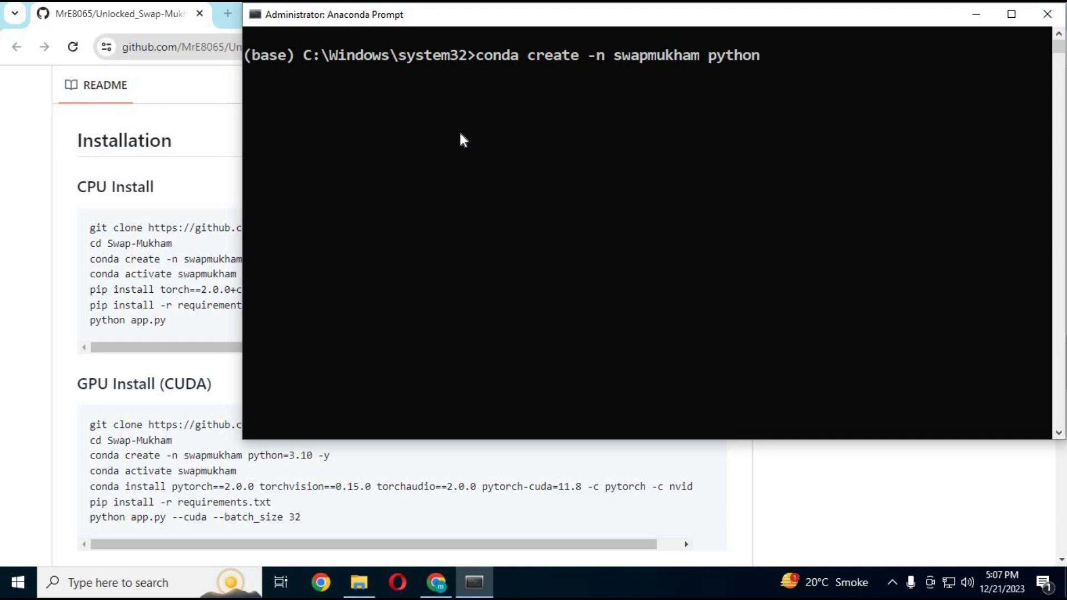
text( python=3.10)
key(Return)
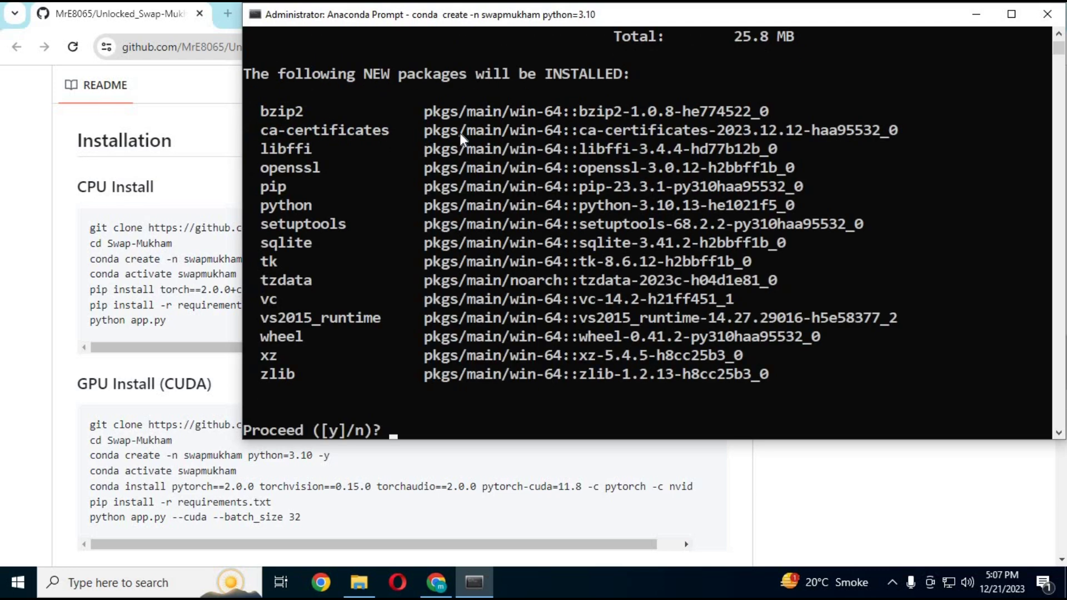
Confirm the package install with y, then activate the swapmukham environment.
text(y)
key(Return)
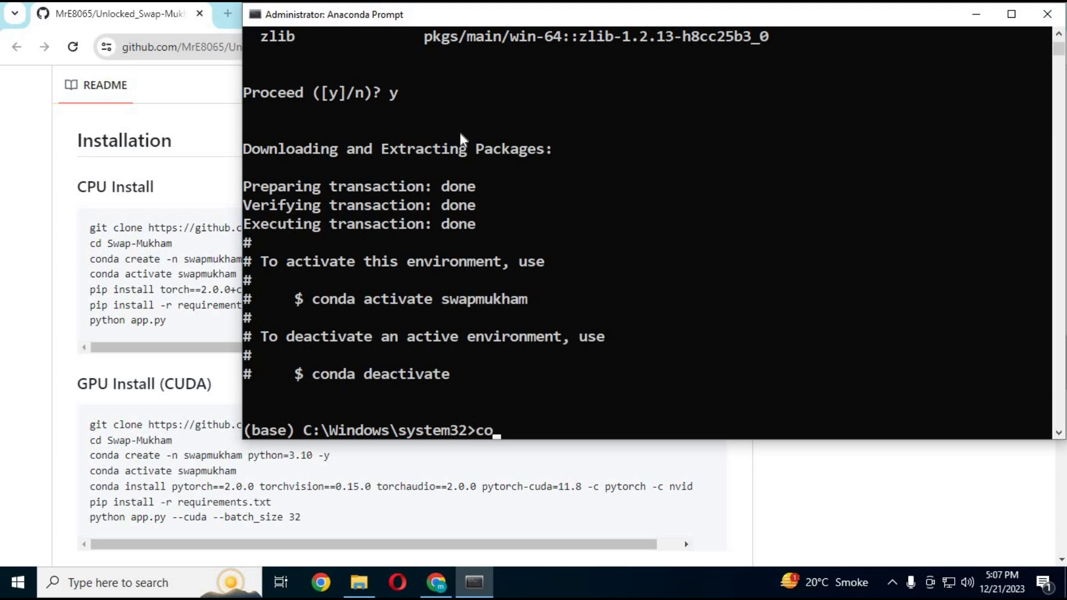
text(nda activat)
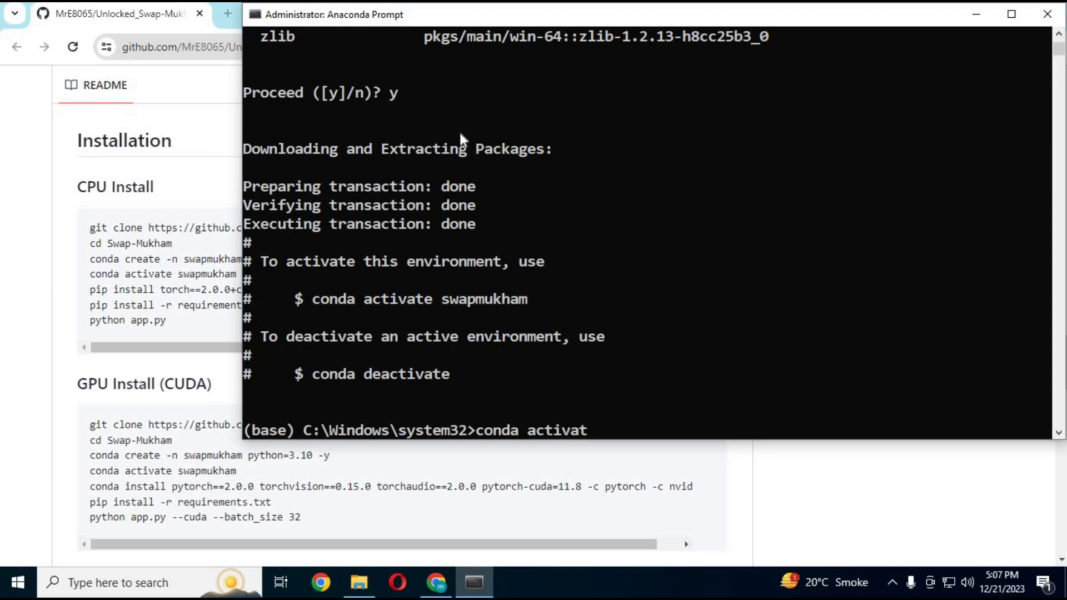
text(e swapmukham)
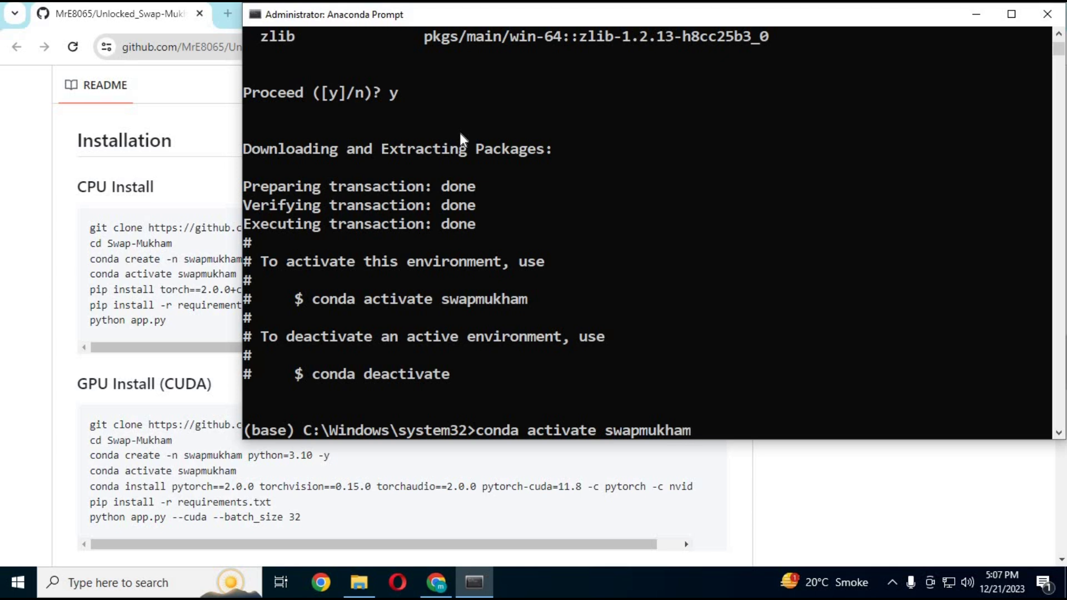
key(Return)
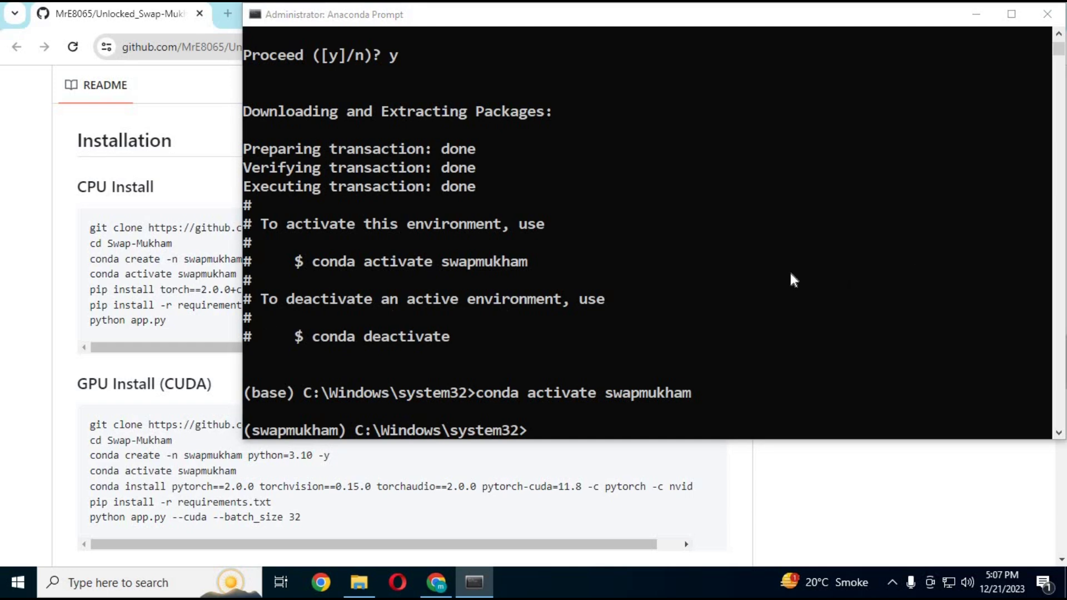
key(alt+Tab)
Download the repository as Unlocked_Swap-Mukham-main.zip and show it in the Downloads folder.
scroll(1058, 276, up, 15)
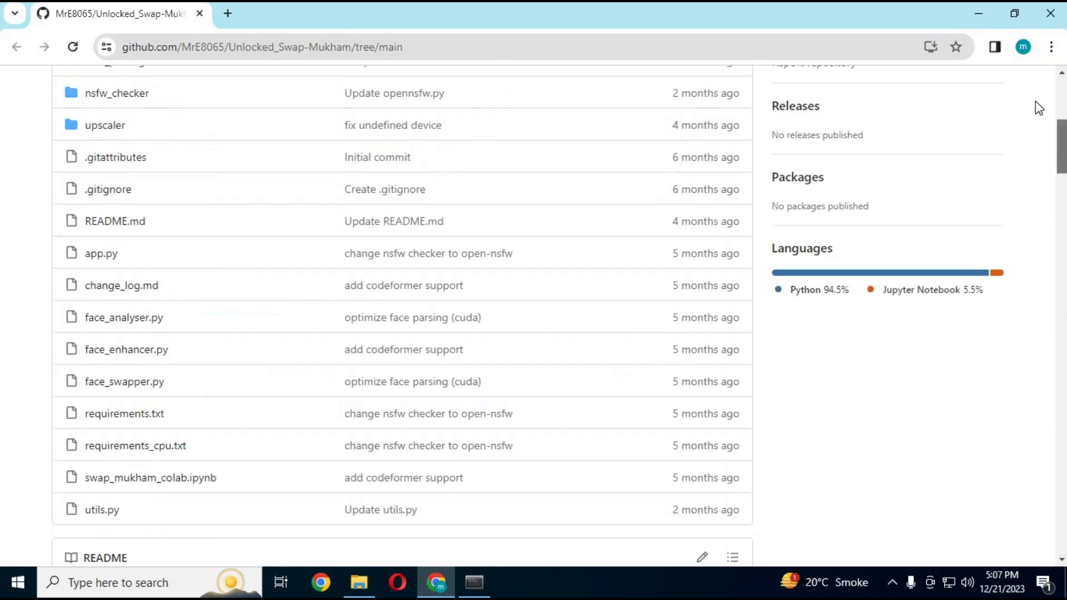
click(733, 245)
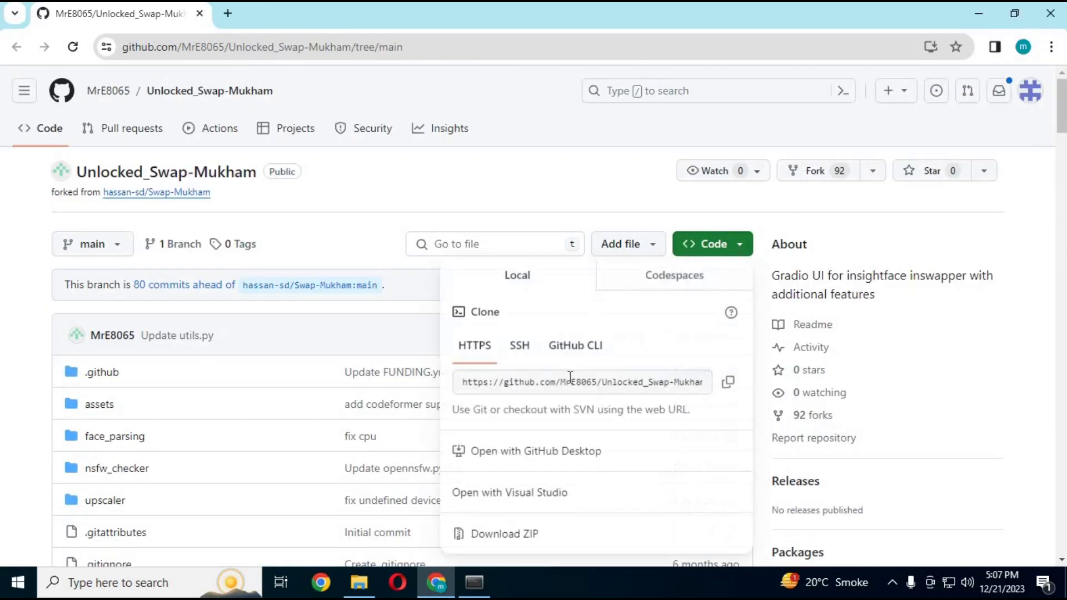
click(522, 532)
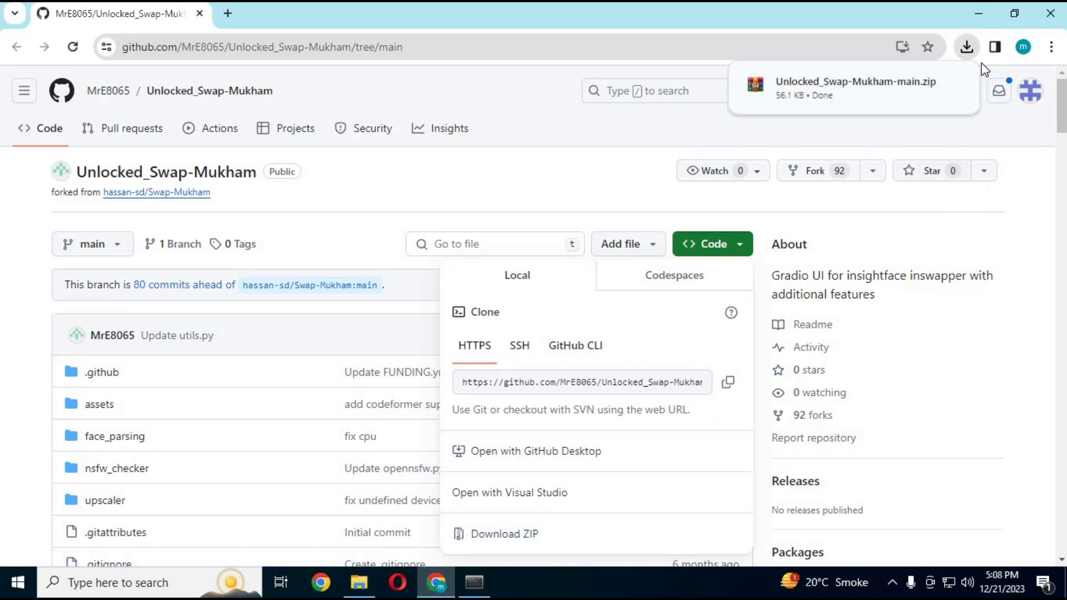
click(925, 87)
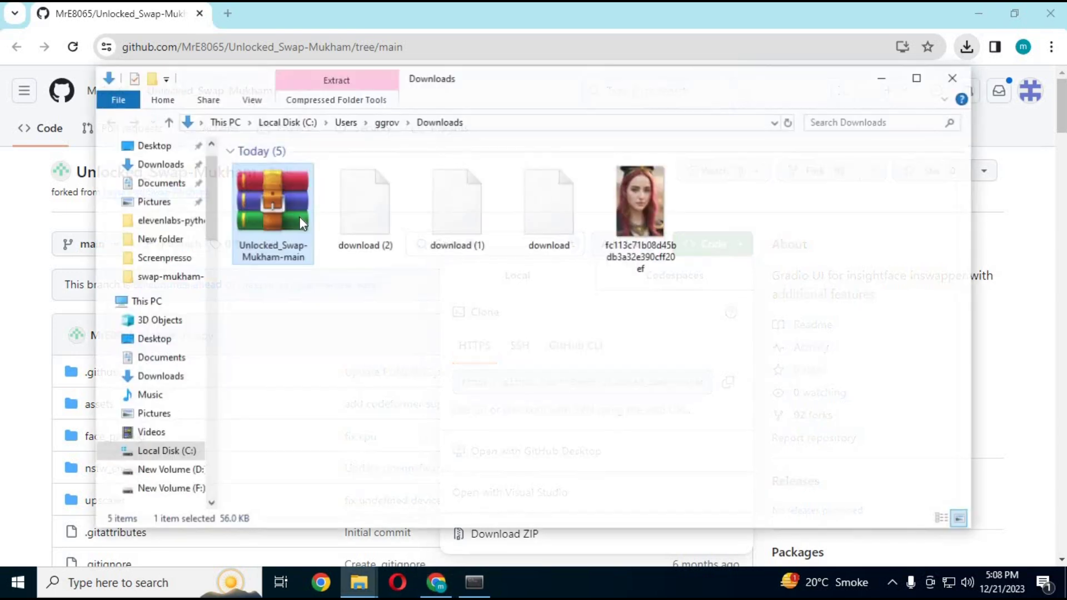
Extract Unlocked_Swap-Mukham-main.zip in place, open the extracted folder and copy its full path.
right_click(275, 211)
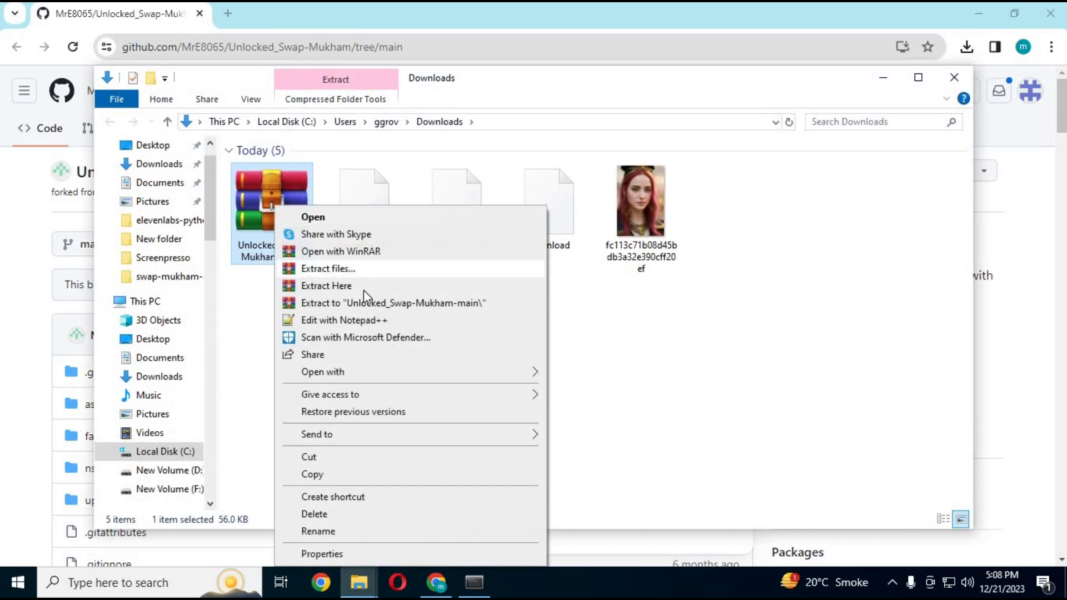
click(363, 288)
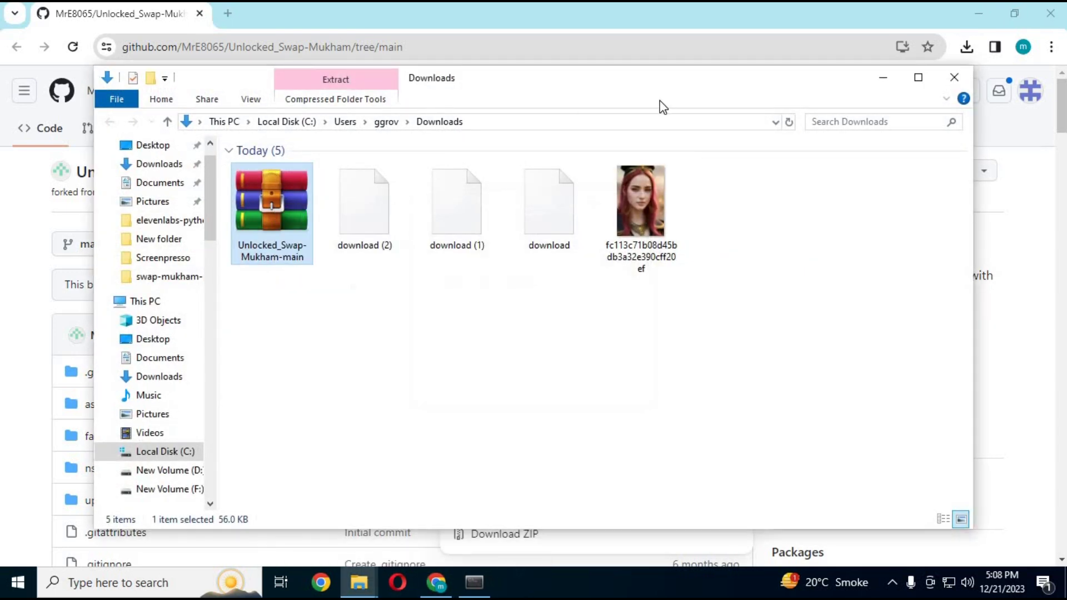
double_click(589, 83)
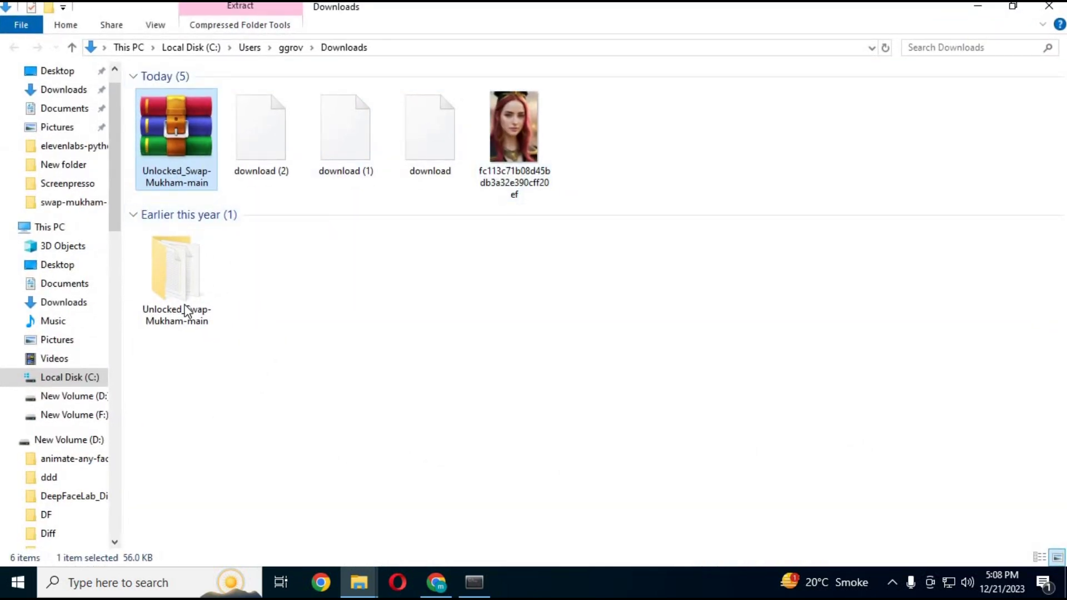
double_click(195, 303)
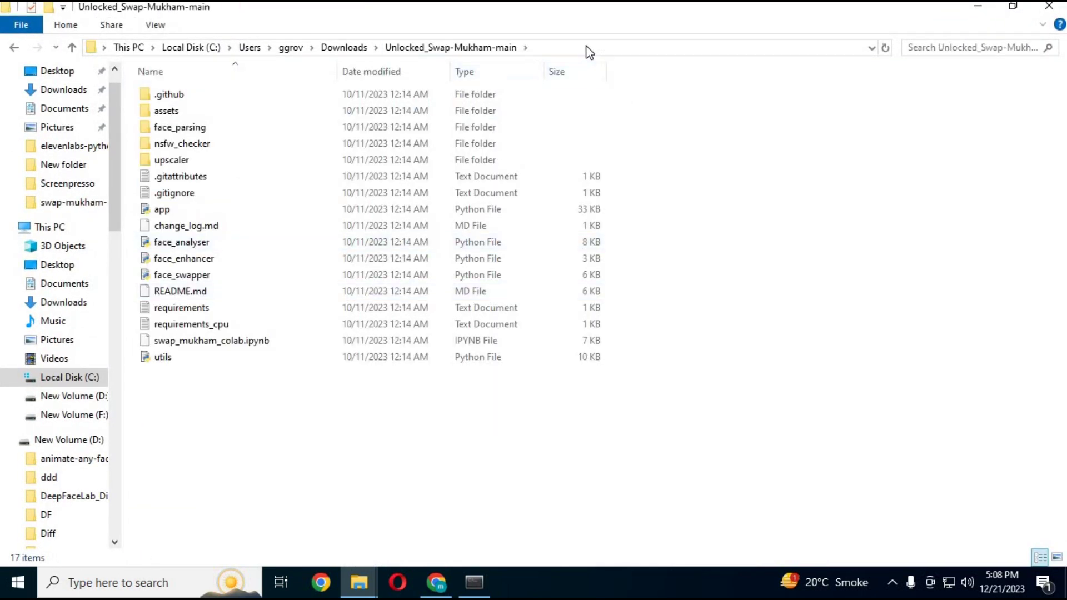
click(361, 49)
right_click(338, 49)
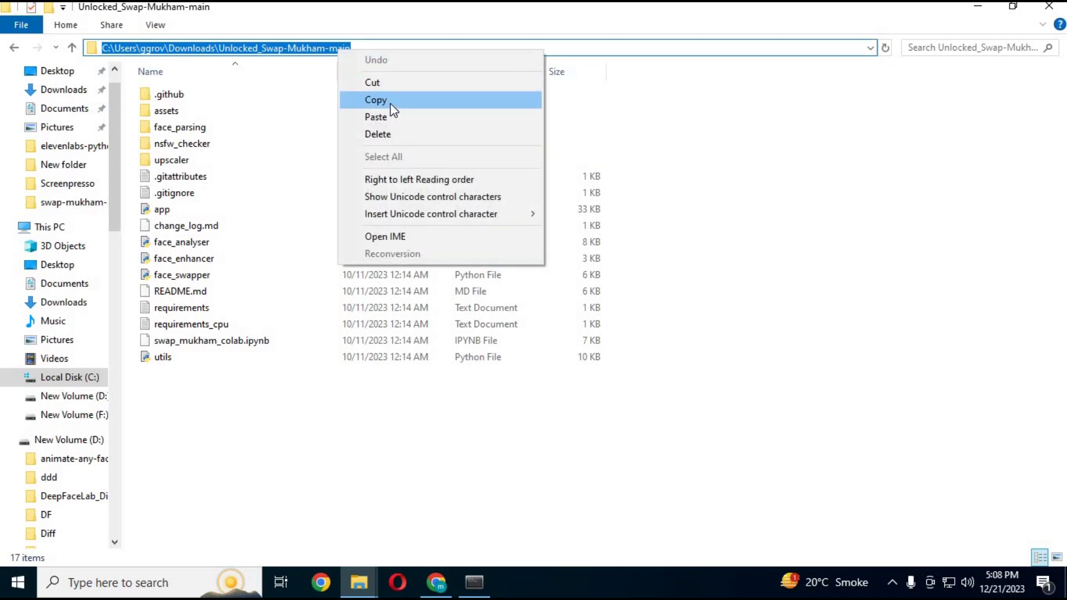
click(390, 104)
Change the prompt's directory to the extracted Unlocked_Swap-Mukham-main folder using cd and the pasted path.
click(474, 583)
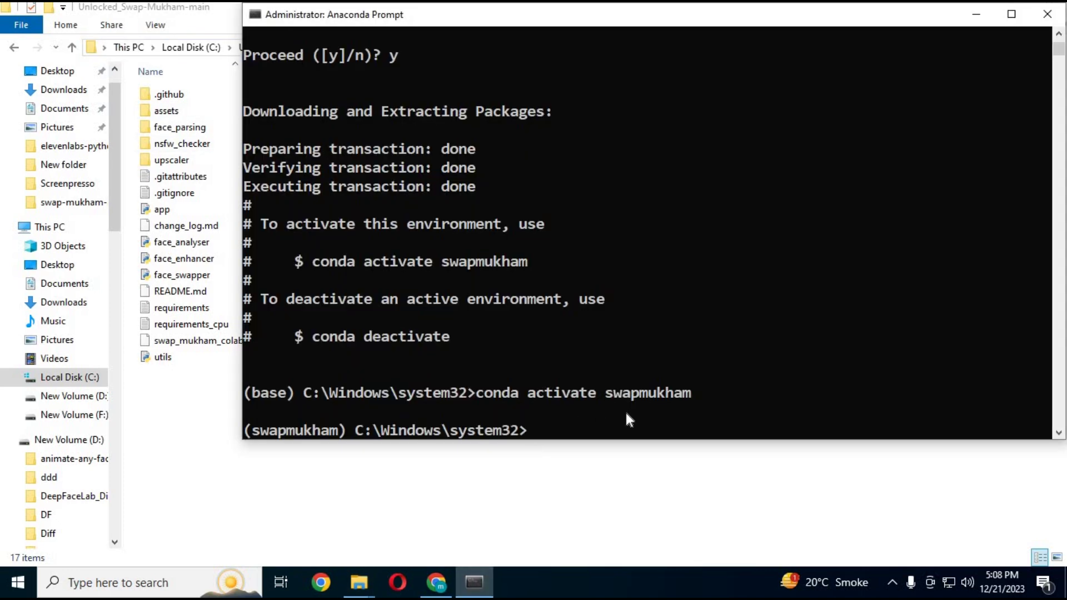
key(ctrl+v)
key(Return)
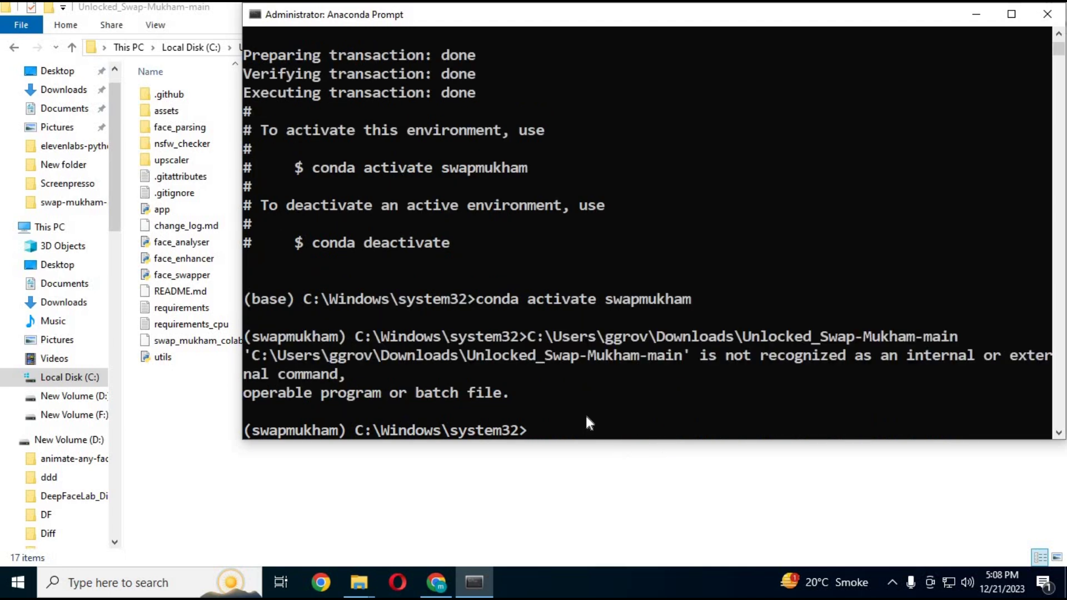
text(cd)
key(ctrl+v)
key(Return)
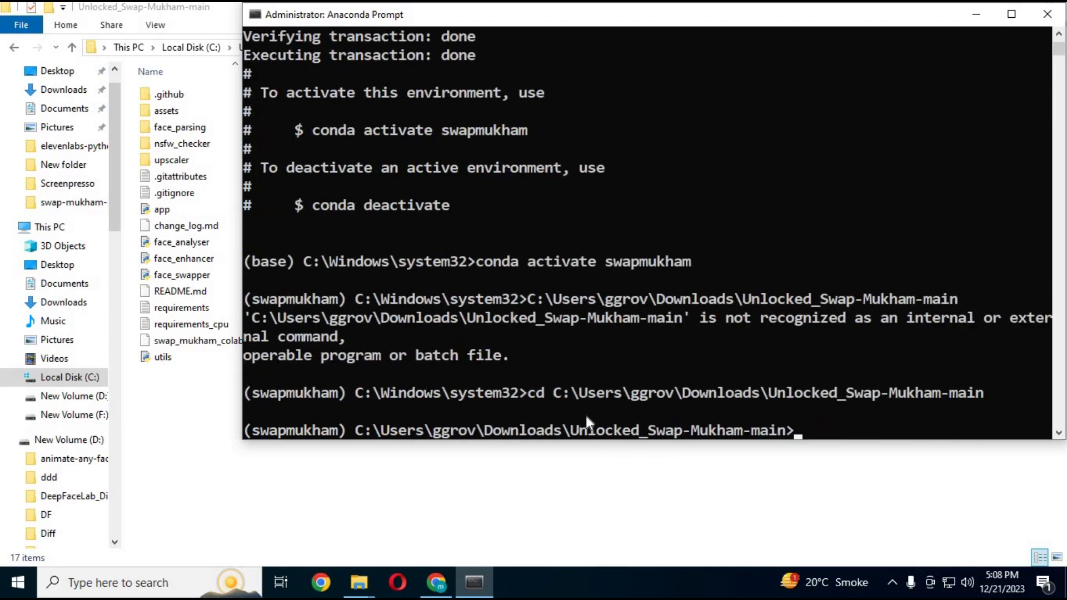
click(195, 465)
Copy the README's GPU conda install line and run it to install pytorch 2.0.0 with pytorch-cuda 11.8.
mouse_move(436, 581)
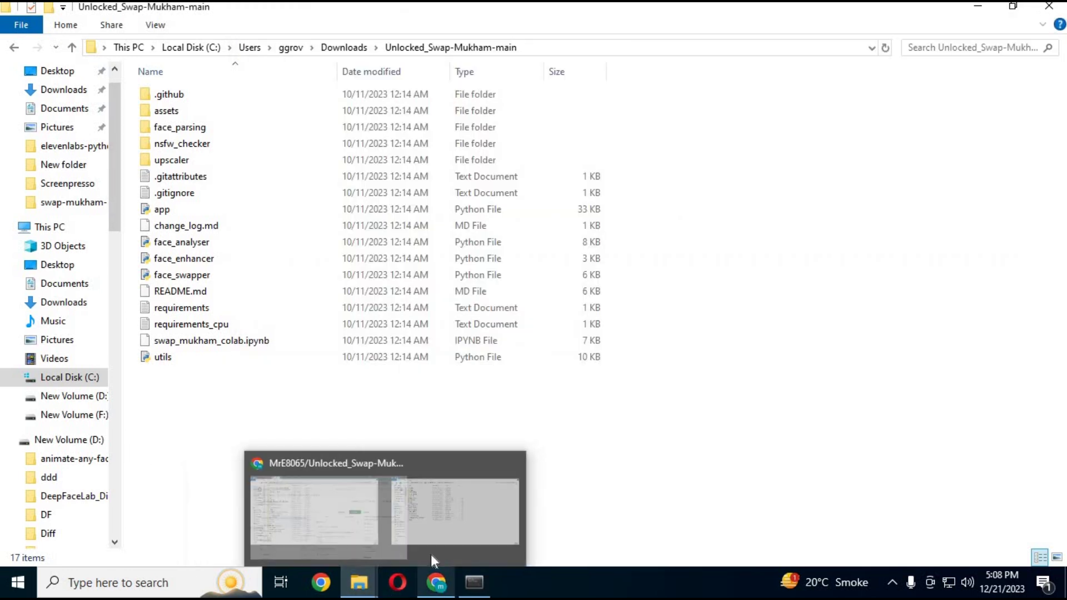
click(435, 556)
scroll(1061, 157, down, 1)
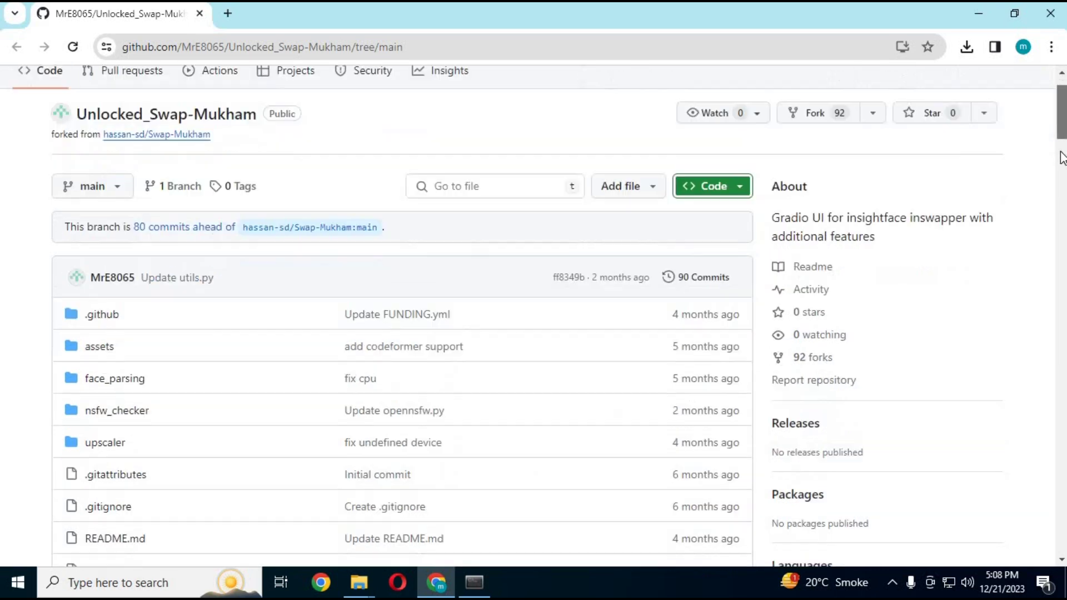
scroll(1061, 157, down, 20)
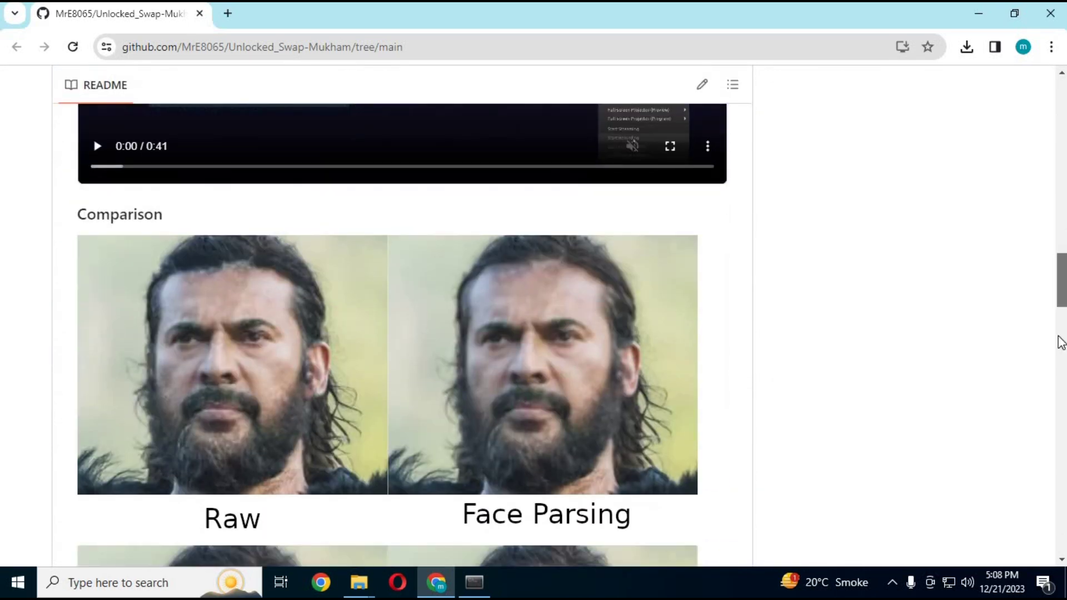
scroll(1061, 342, down, 12)
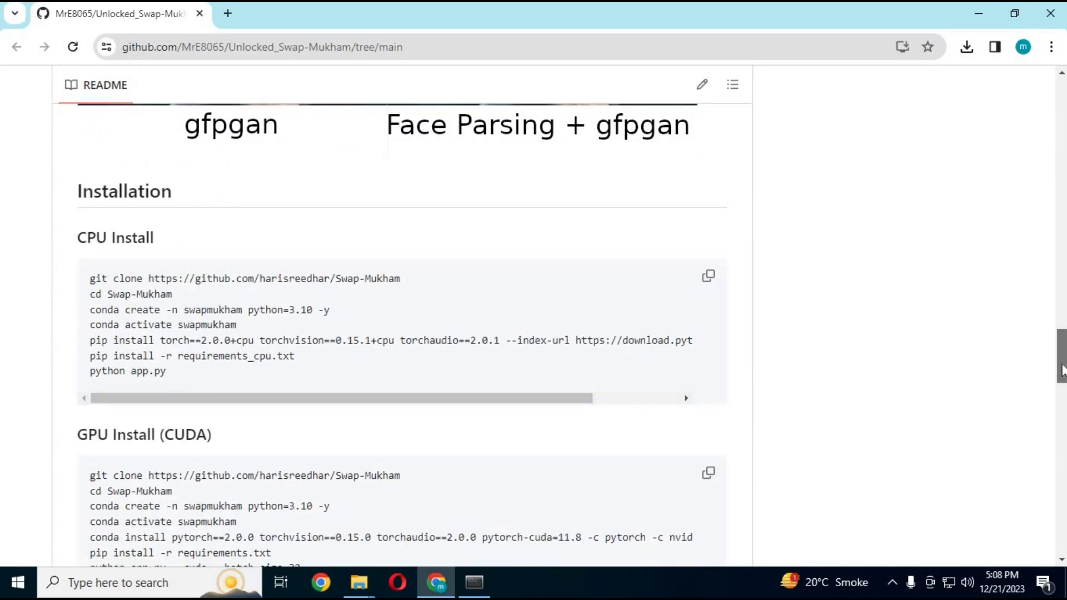
scroll(1062, 378, down, 2)
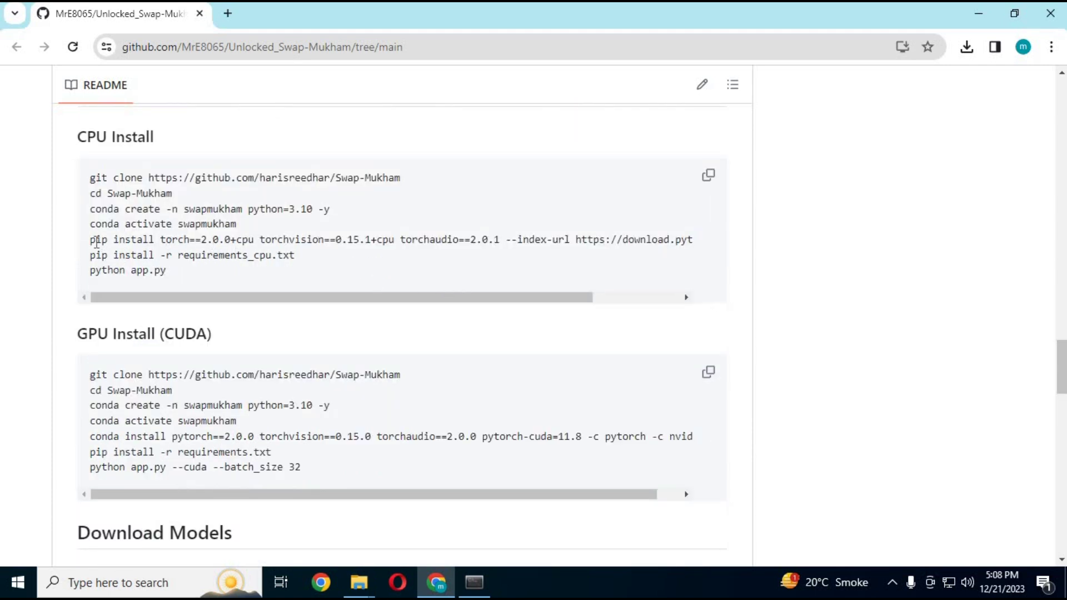
drag(90, 239, 704, 248)
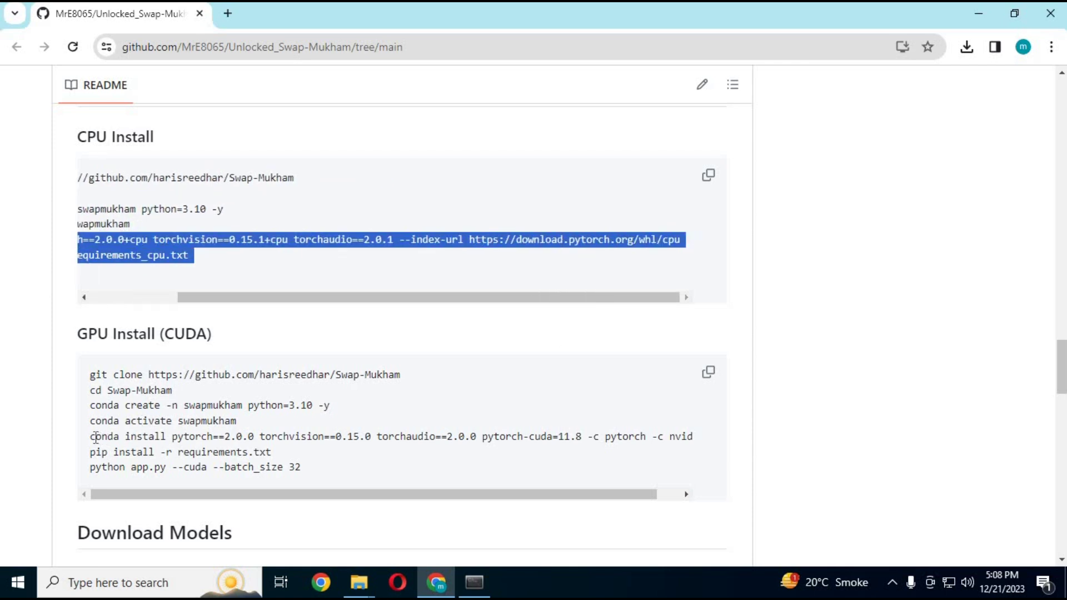
drag(95, 437, 680, 439)
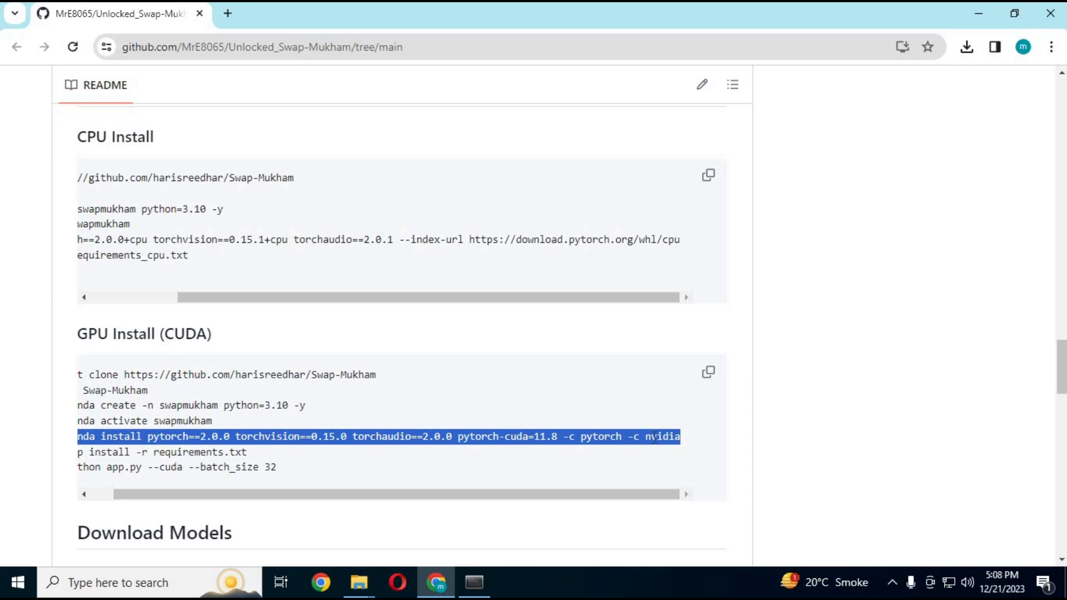
click(474, 582)
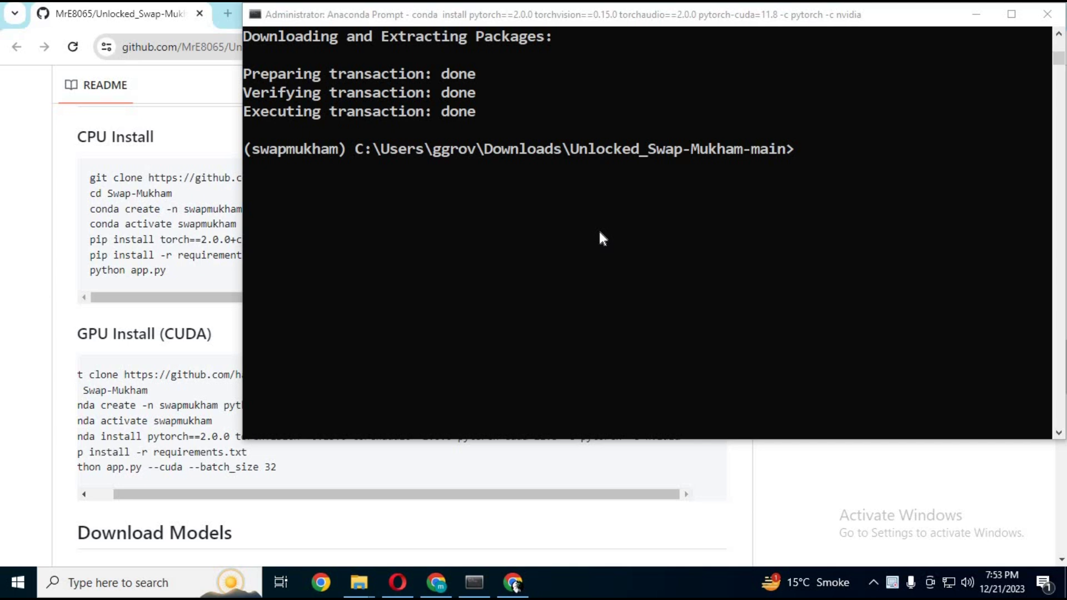
Copy 'pip install -r requirements.txt' from the README and run it in the swapmukham environment.
click(201, 279)
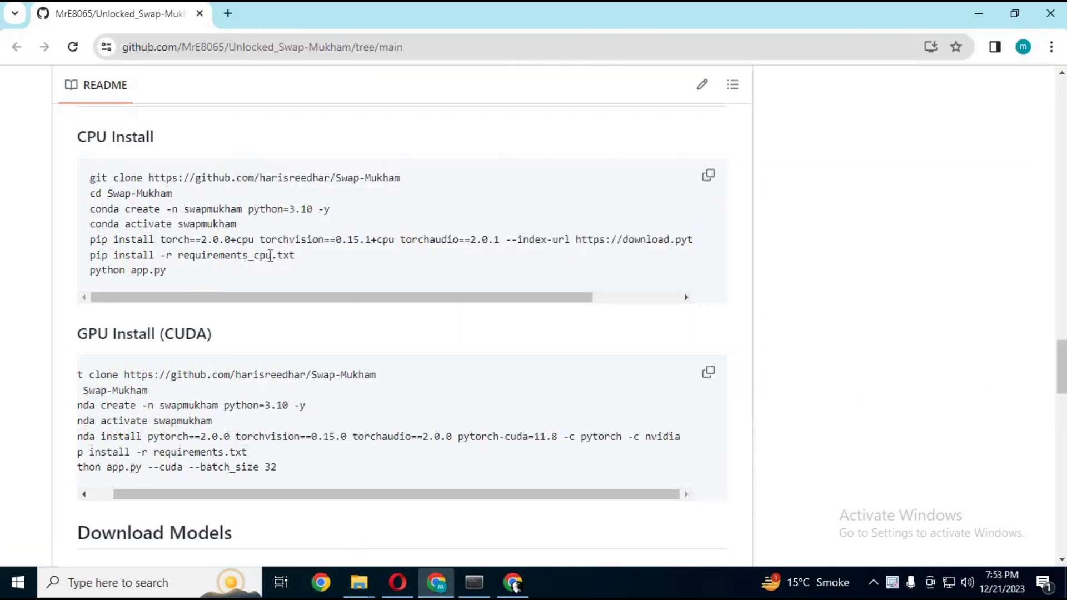
drag(297, 240, 77, 238)
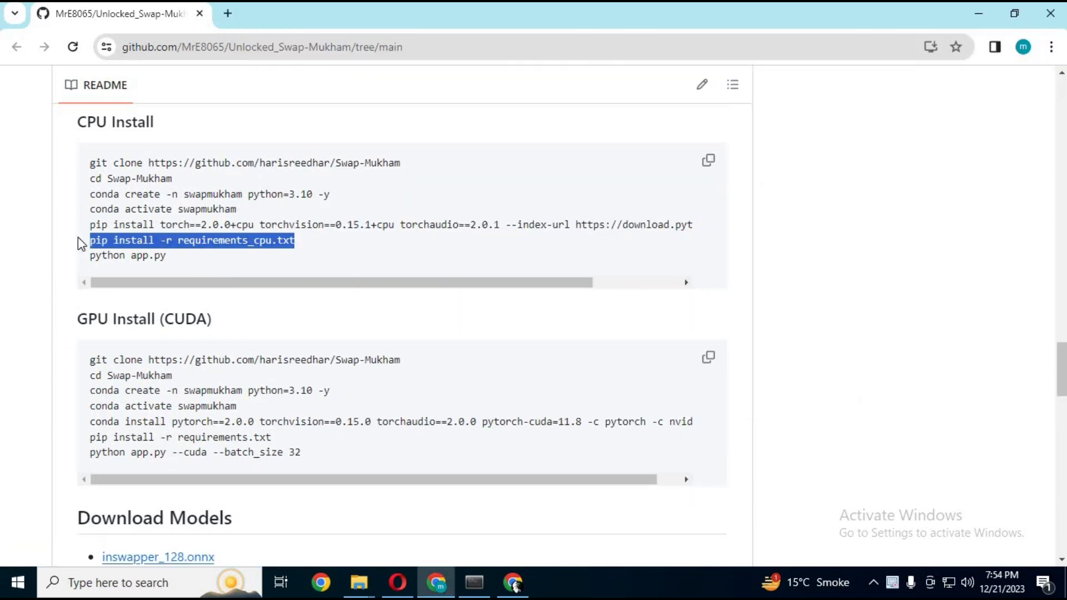
drag(272, 437, 89, 443)
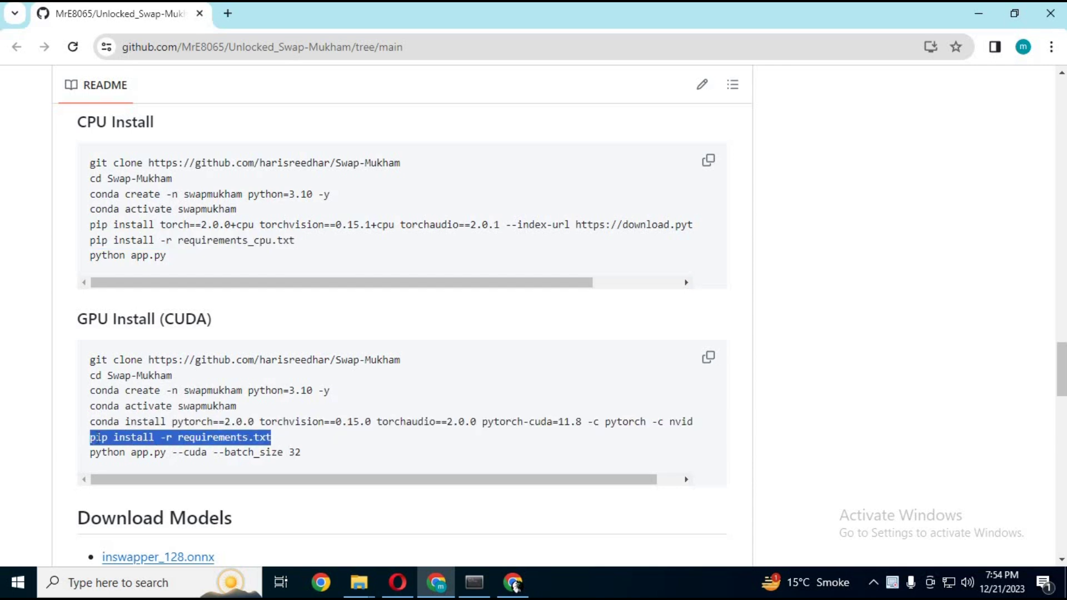
right_click(100, 442)
click(125, 276)
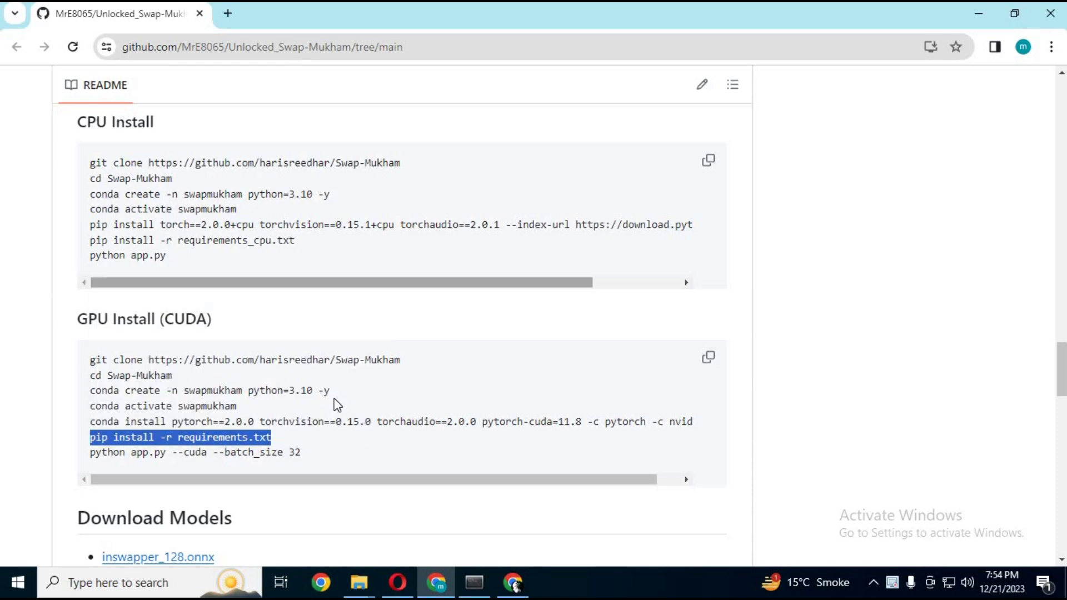
click(477, 585)
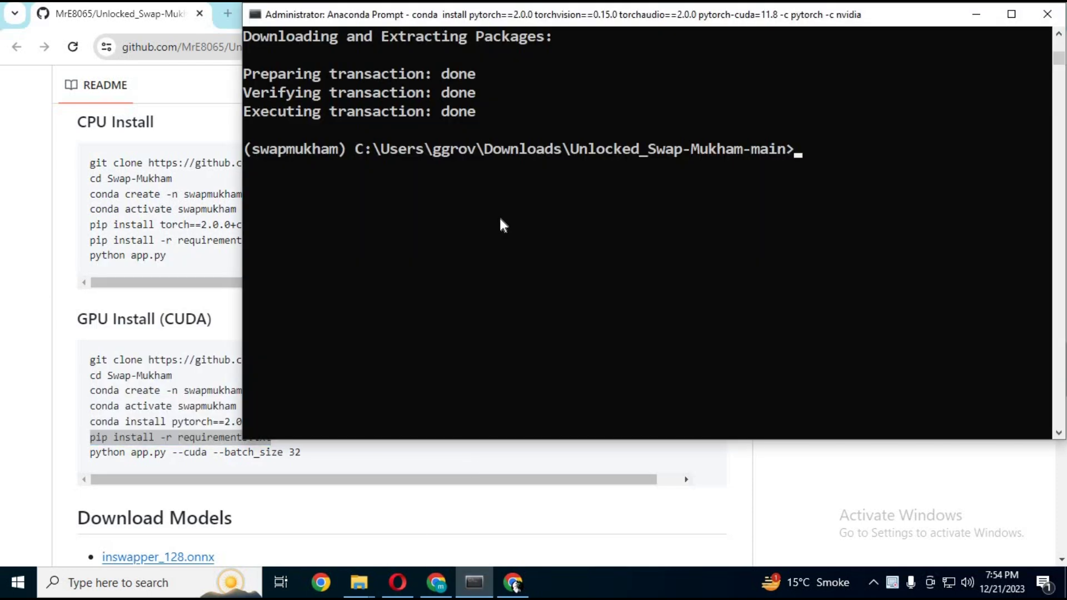
key(ctrl+v)
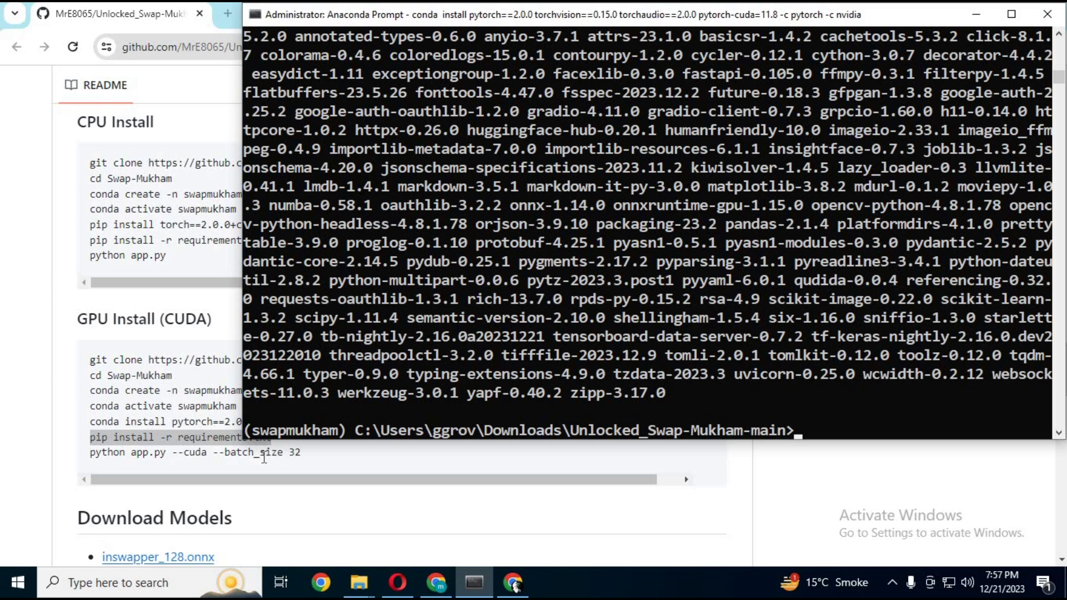
click(207, 264)
Select the README's GPU command 'python app.py --cuda --batch_size 32' and scroll to Download Models.
triple_click(128, 256)
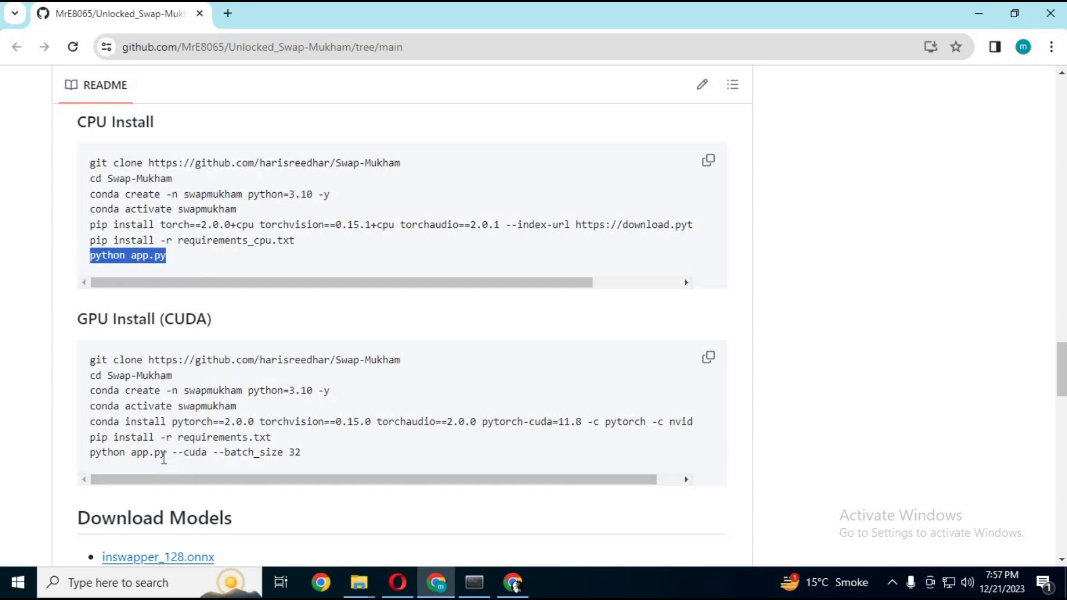
double_click(198, 457)
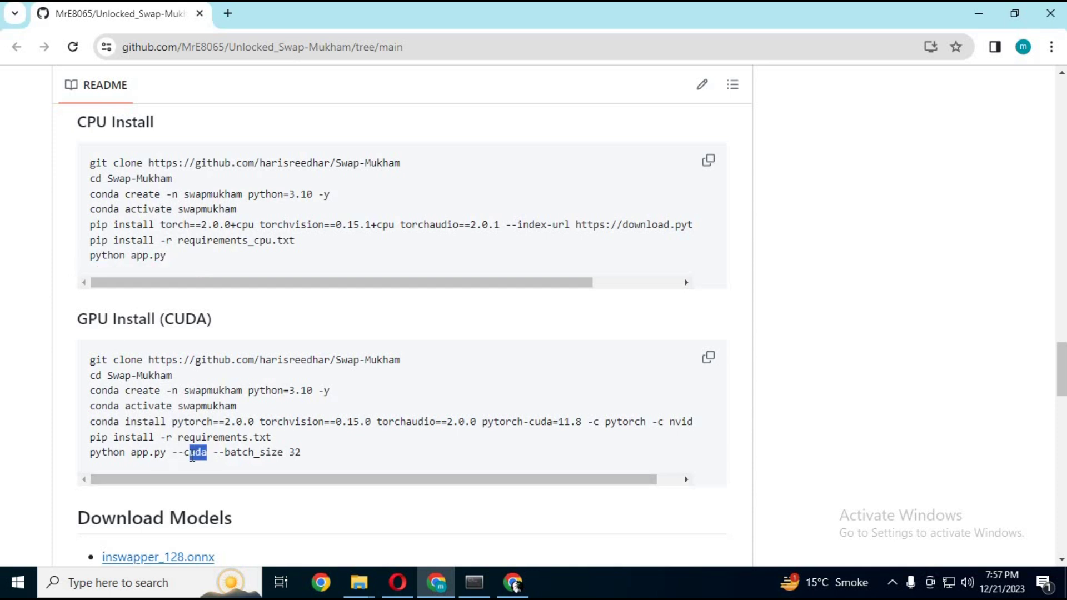
click(323, 459)
drag(303, 454, 84, 467)
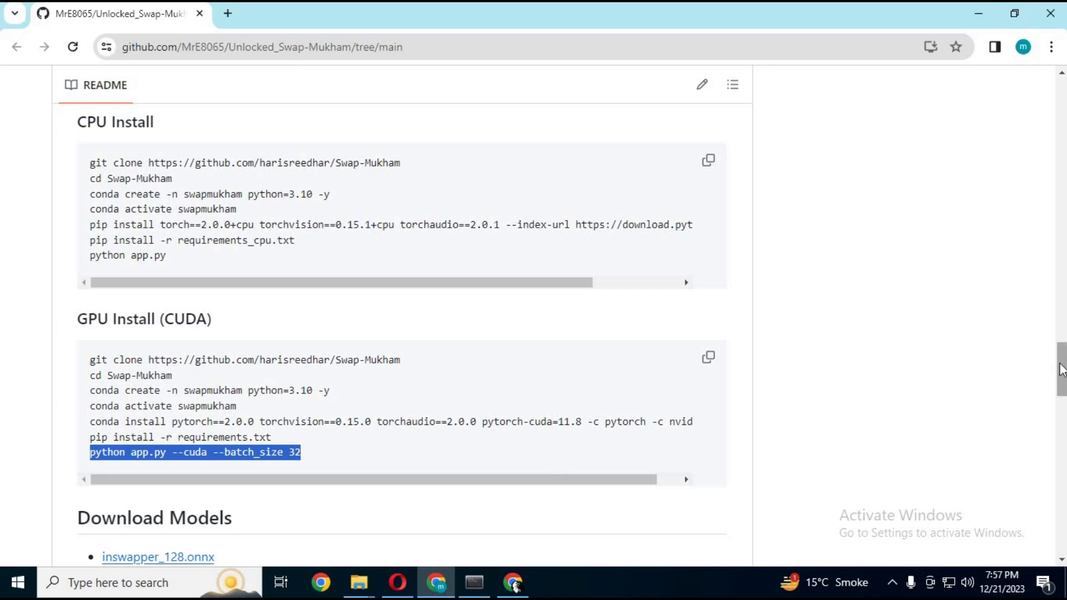
drag(1060, 381, 1062, 410)
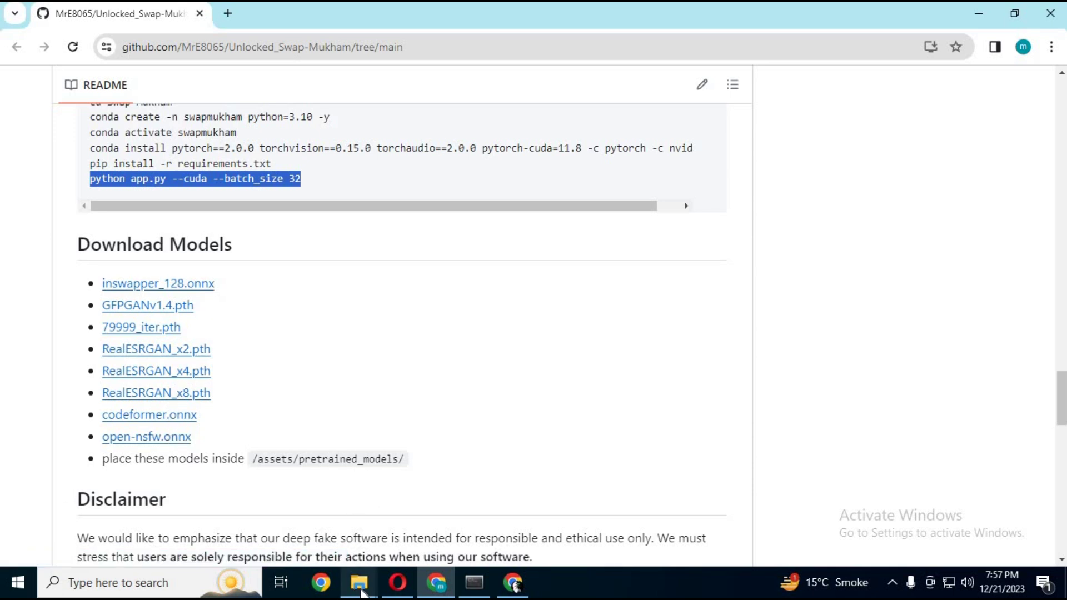
Copy the nine model files from D:\mukham\pretrained_models.
mouse_move(361, 590)
click(369, 535)
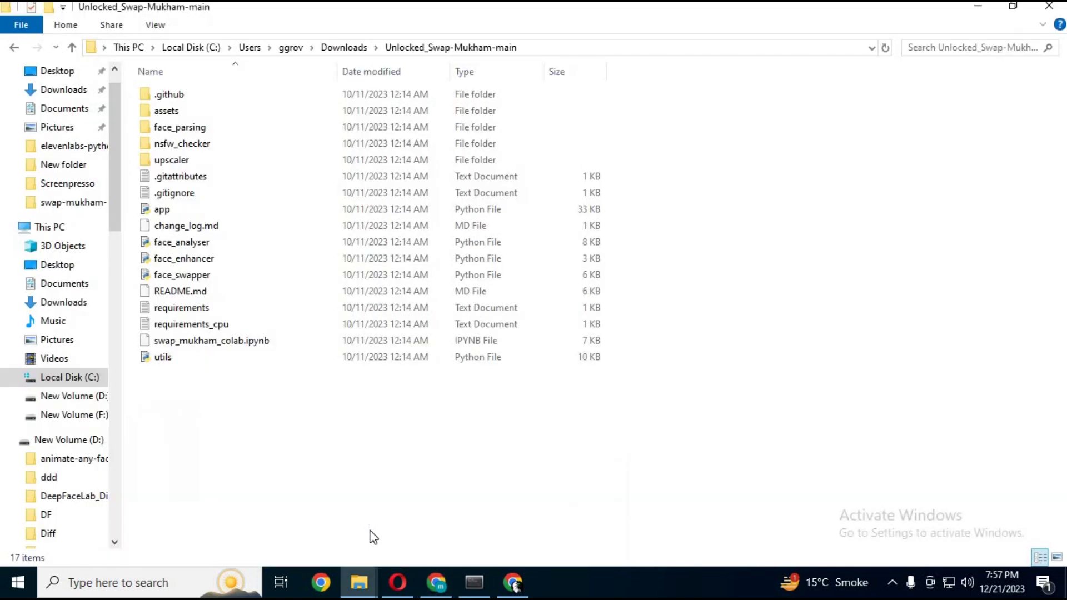
mouse_move(359, 584)
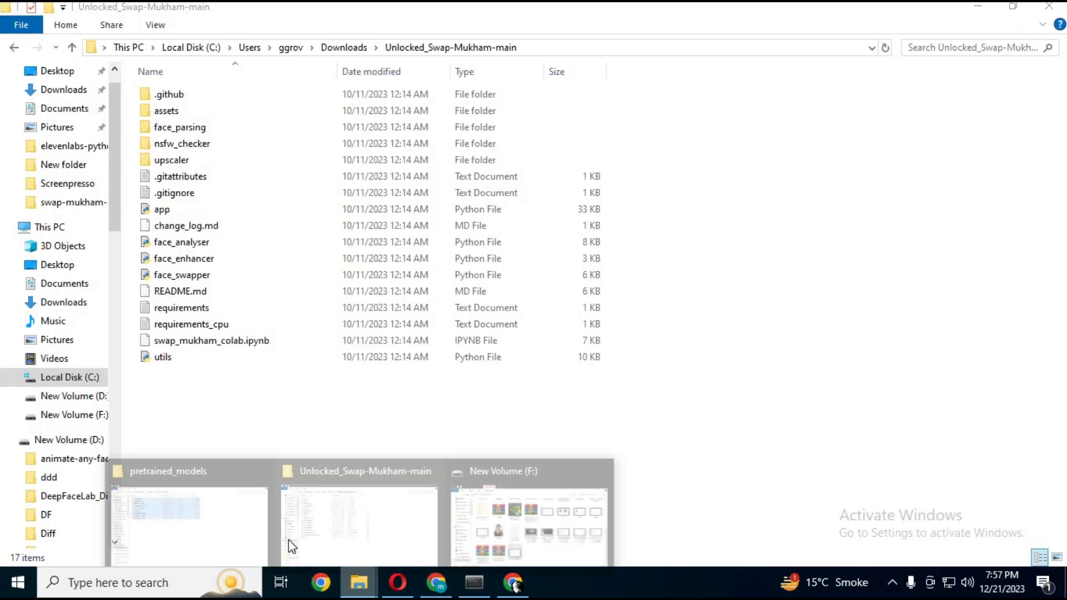
click(202, 478)
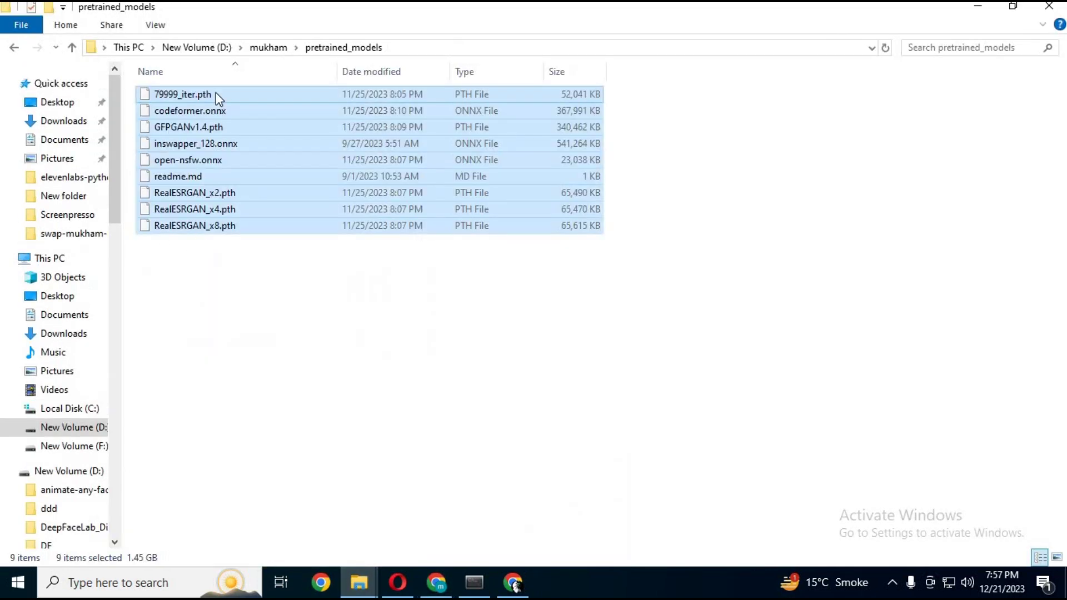
right_click(193, 226)
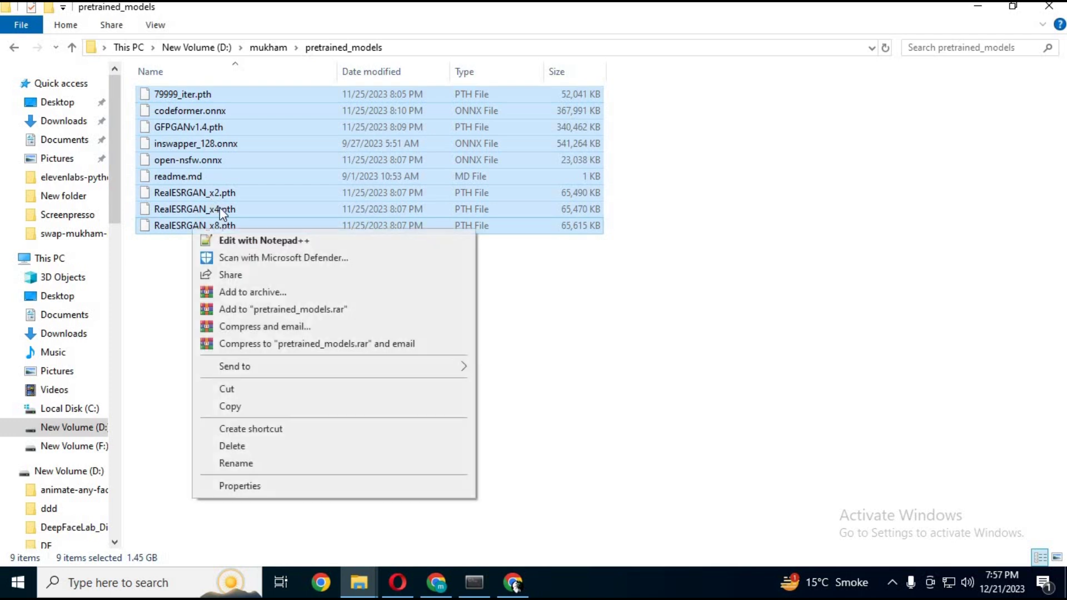
click(243, 406)
Paste the model files into Unlocked_Swap-Mukham-main\assets\pretrained_models, then go back up two folders.
mouse_move(359, 582)
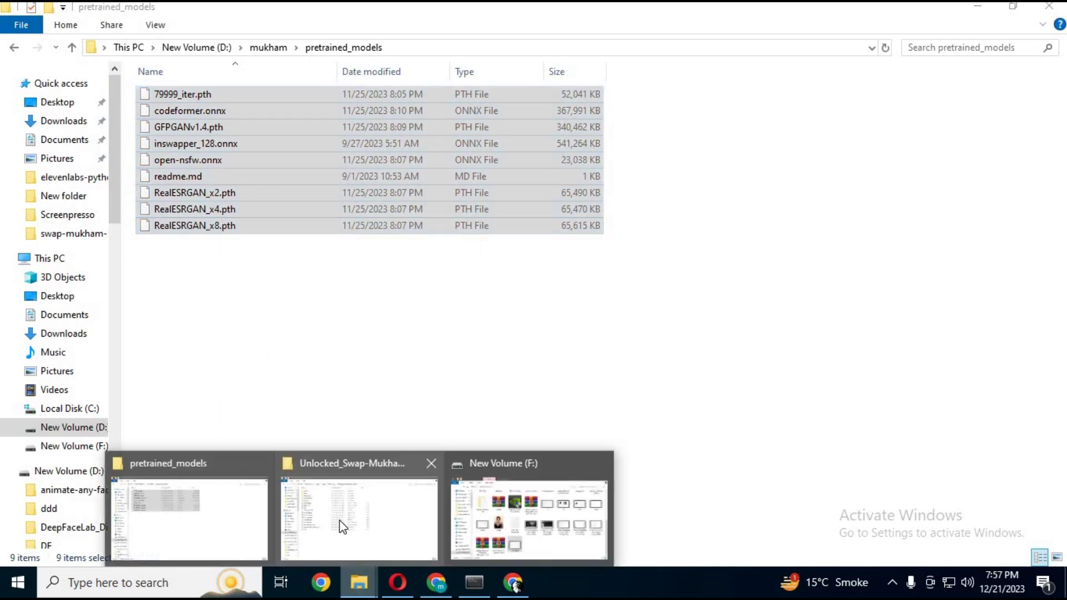
click(331, 501)
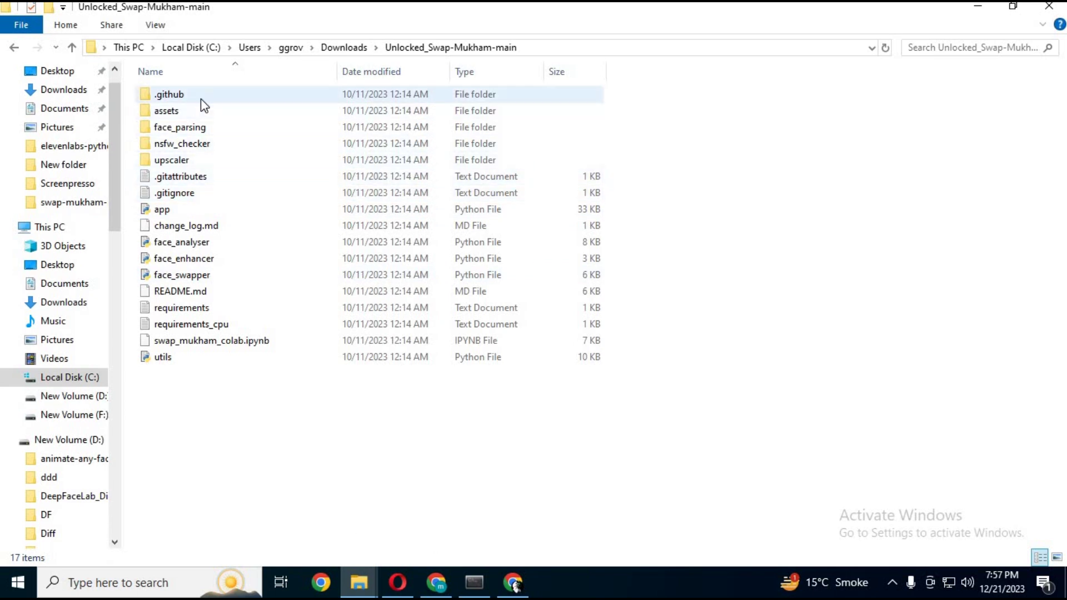
double_click(176, 112)
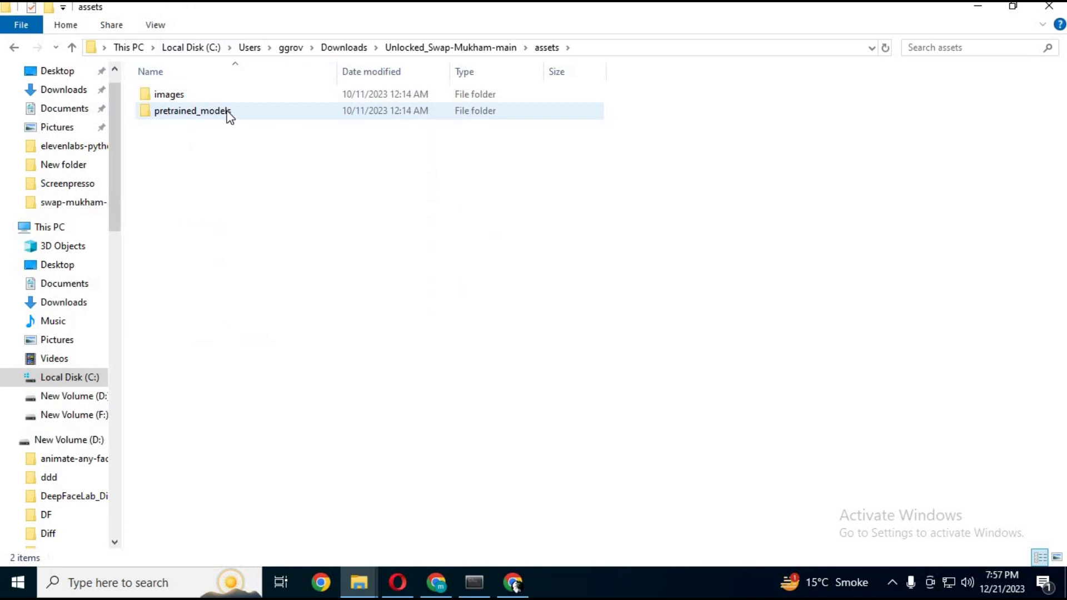
double_click(192, 112)
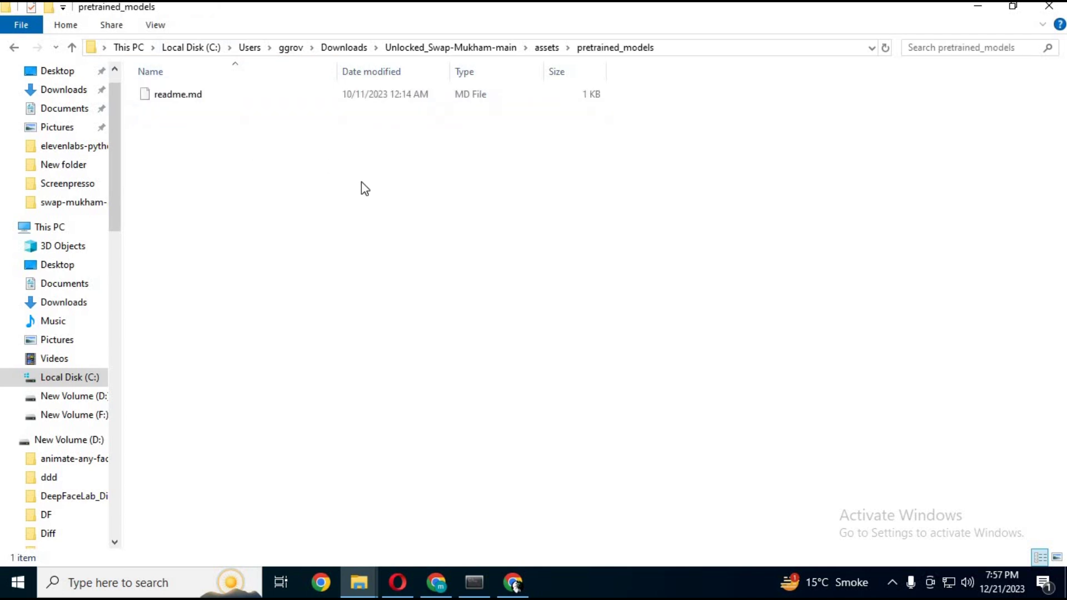
right_click(249, 145)
right_click(306, 226)
click(390, 333)
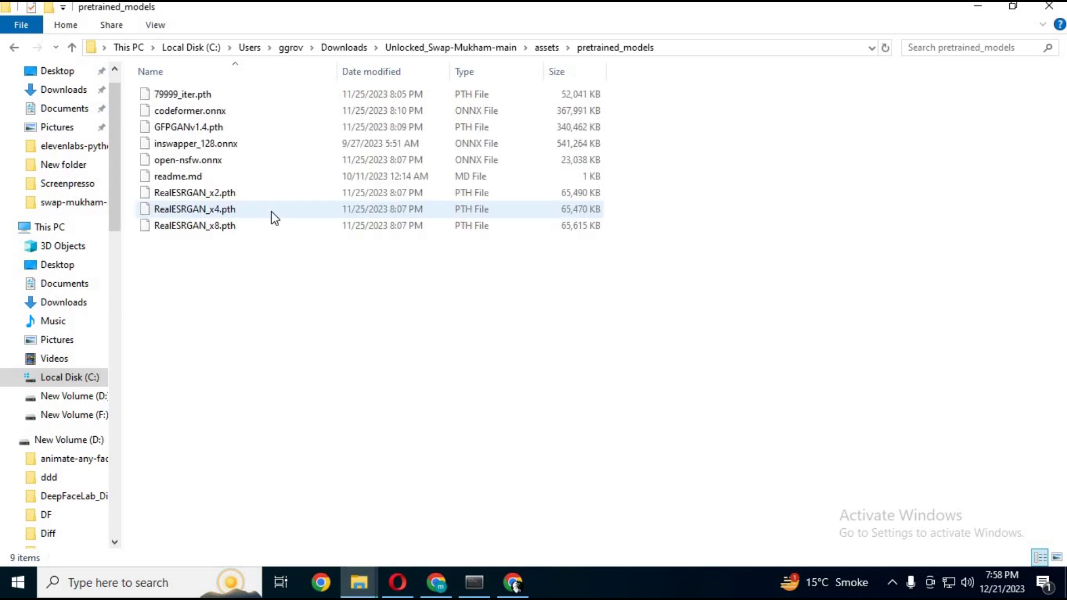
click(72, 48)
click(73, 48)
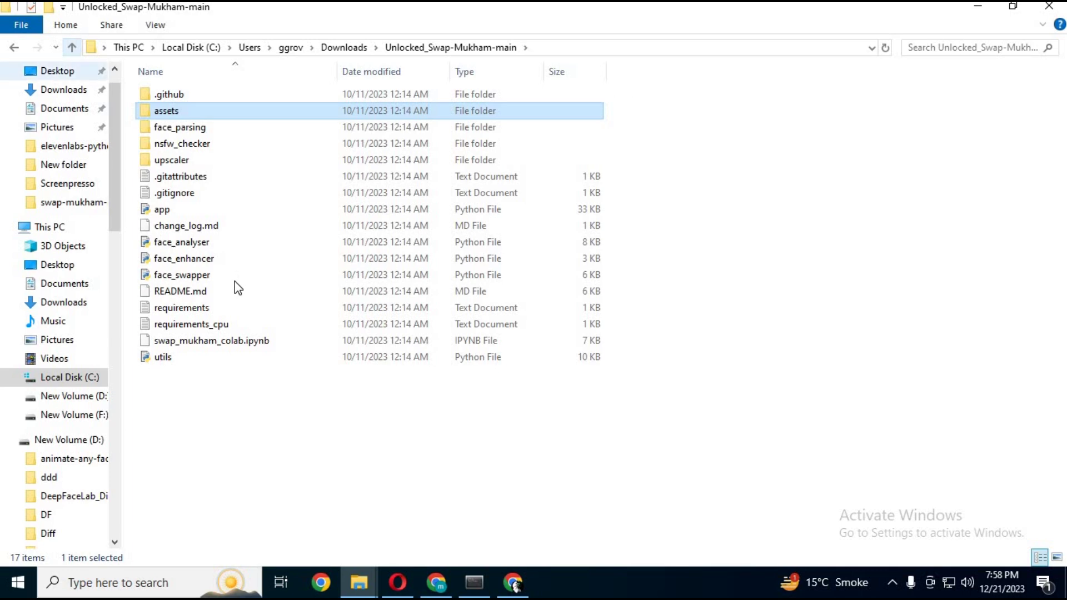
click(474, 582)
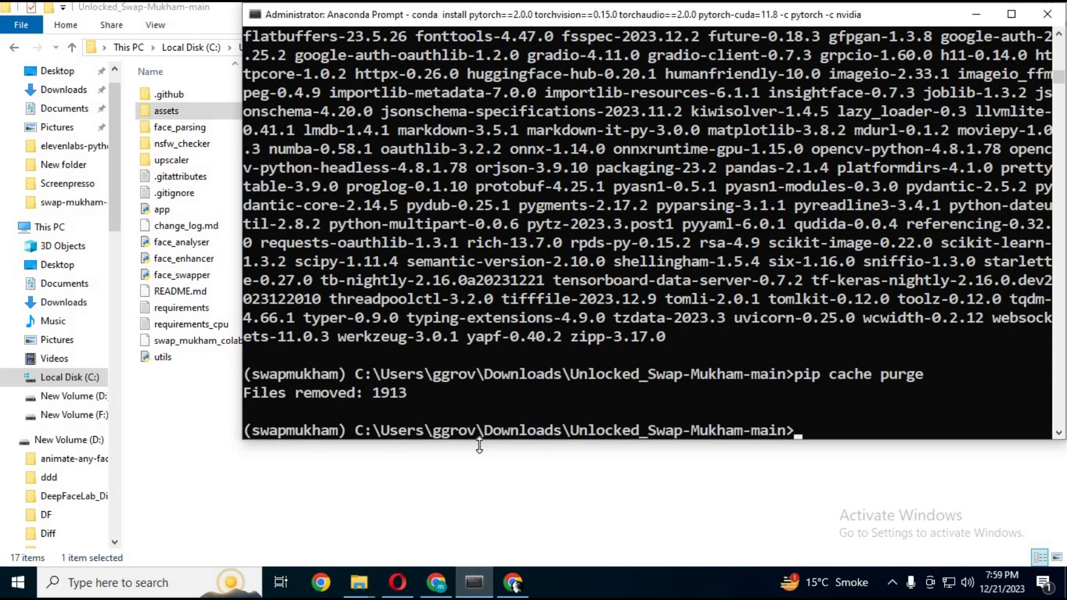
Copy the 'python app.py --cuda --batch_size 32' line from the GitHub README.
click(438, 581)
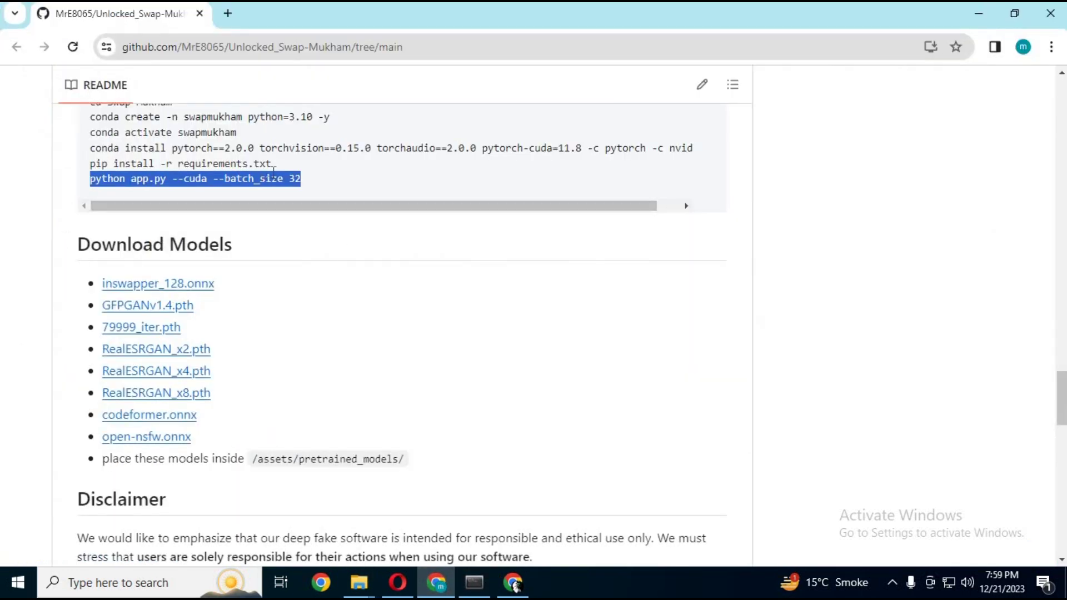
drag(305, 181, 84, 179)
right_click(174, 183)
click(218, 201)
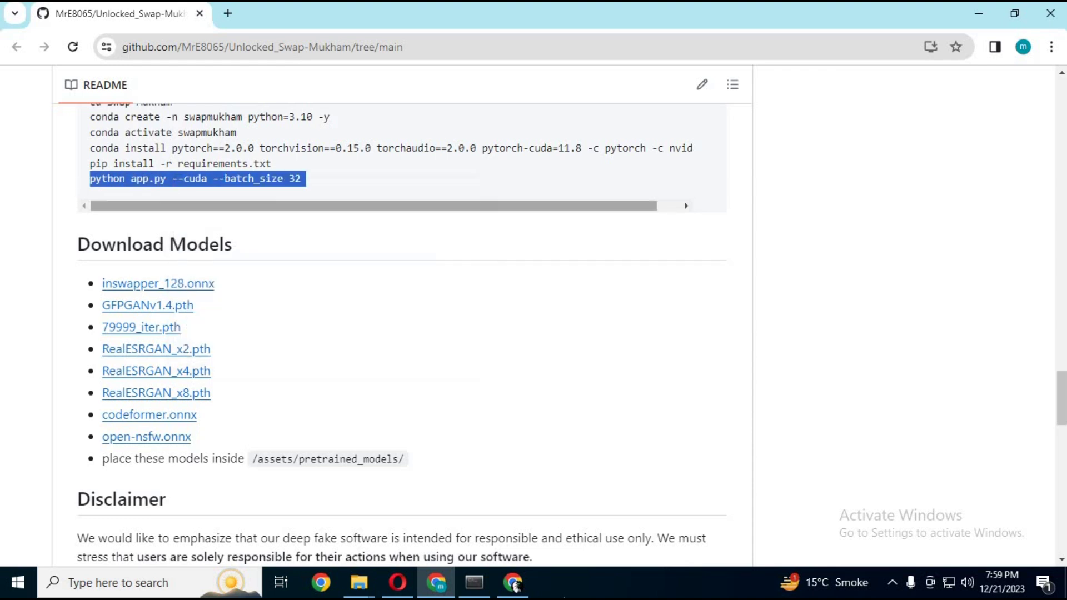
Run the pasted launch command in Anaconda Prompt and note the gradio 'Box' AttributeError.
click(474, 582)
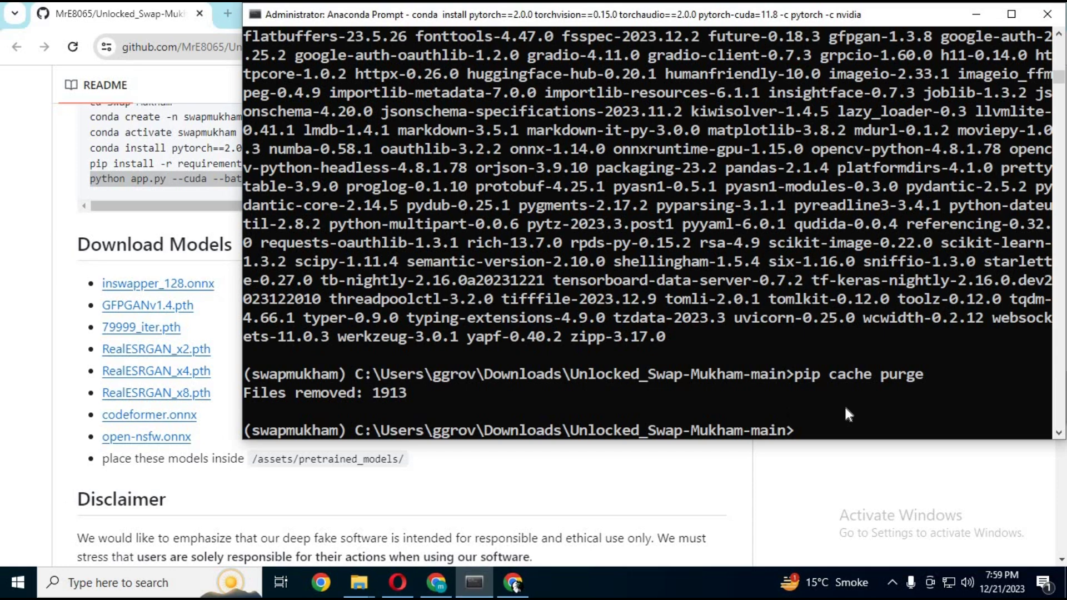
right_click(823, 415)
key(Return)
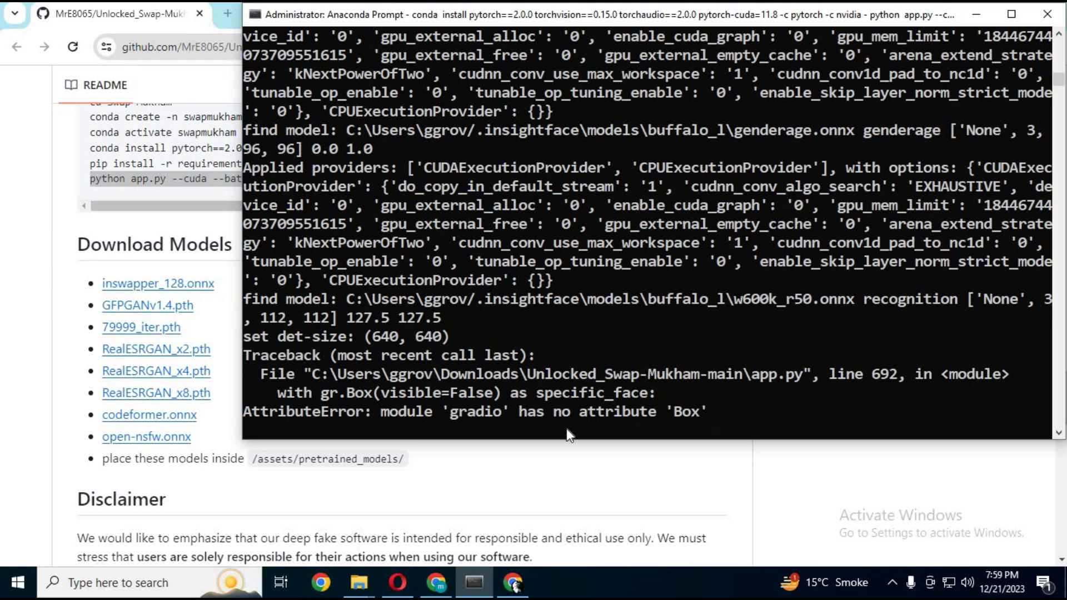
drag(709, 410, 659, 413)
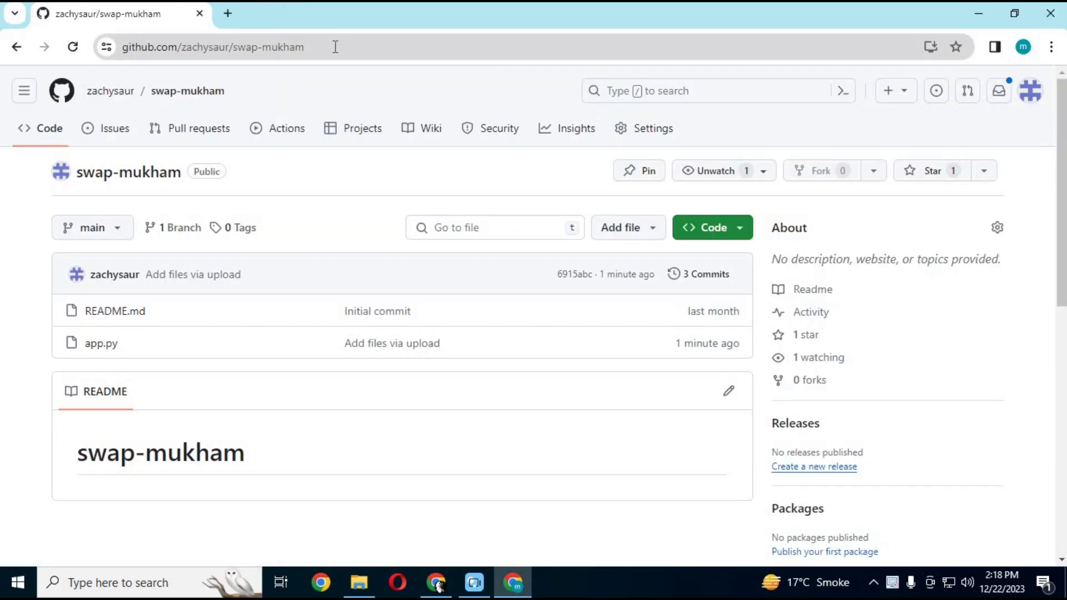
click(335, 47)
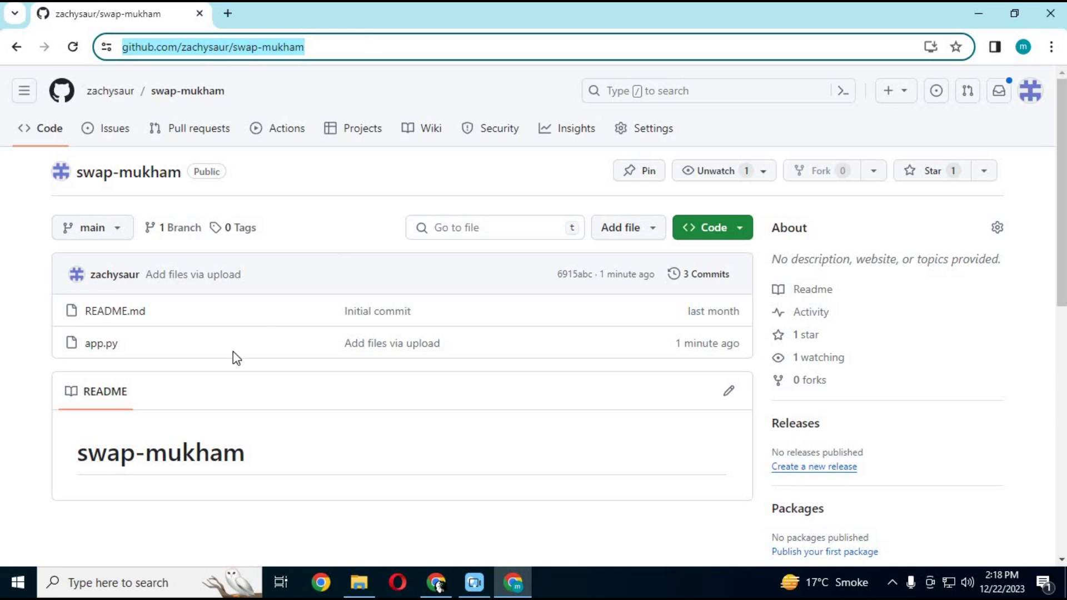
Open app.py in the swap-mukham repository and recall the launch command in the prompt.
click(110, 345)
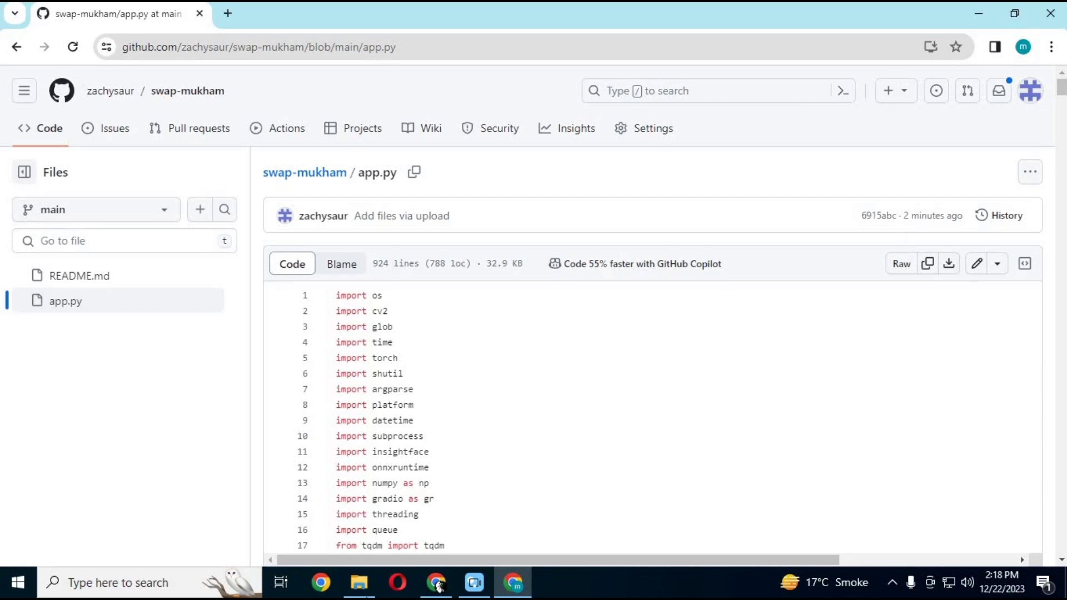
click(359, 582)
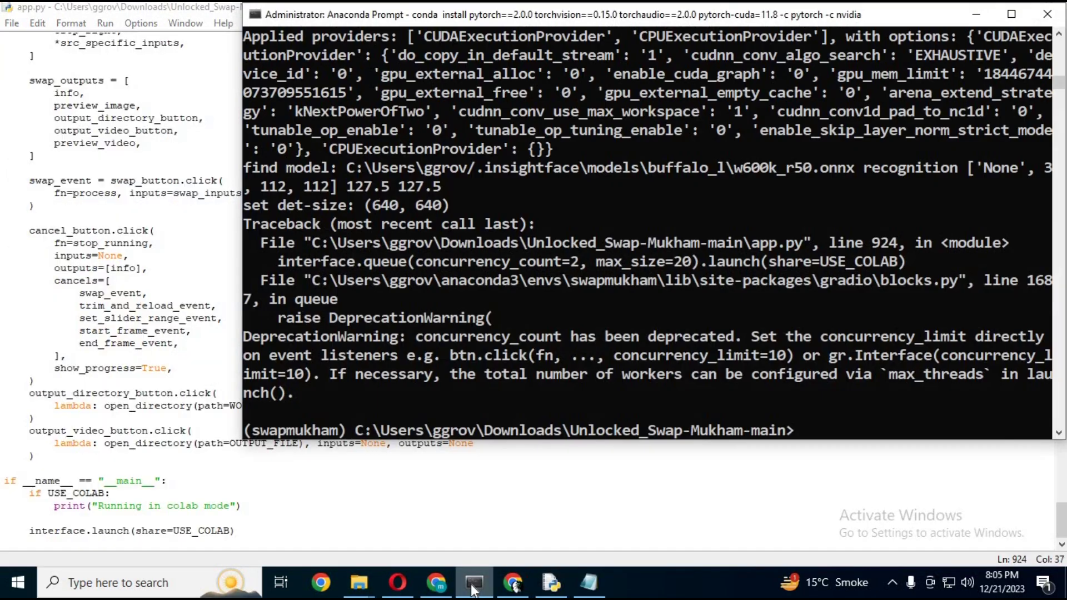
key(Up)
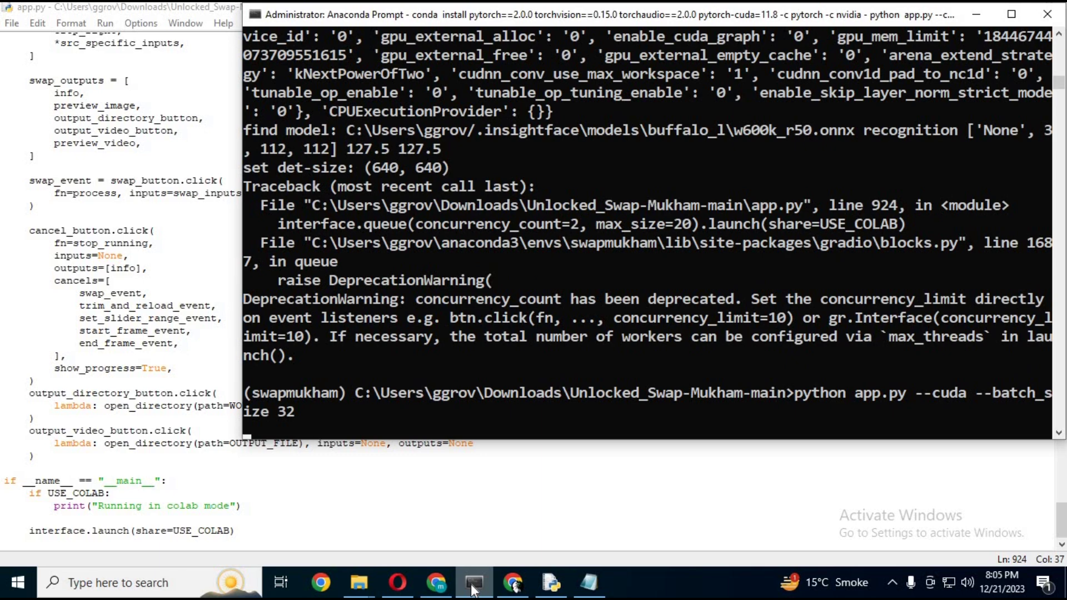
drag(626, 378, 447, 381)
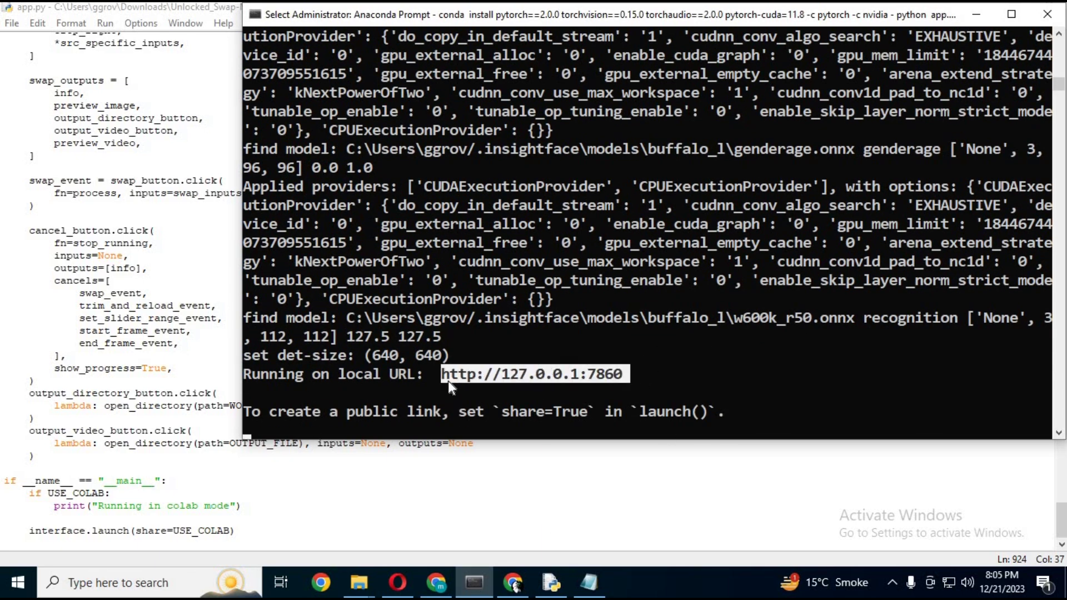
key(ctrl+c)
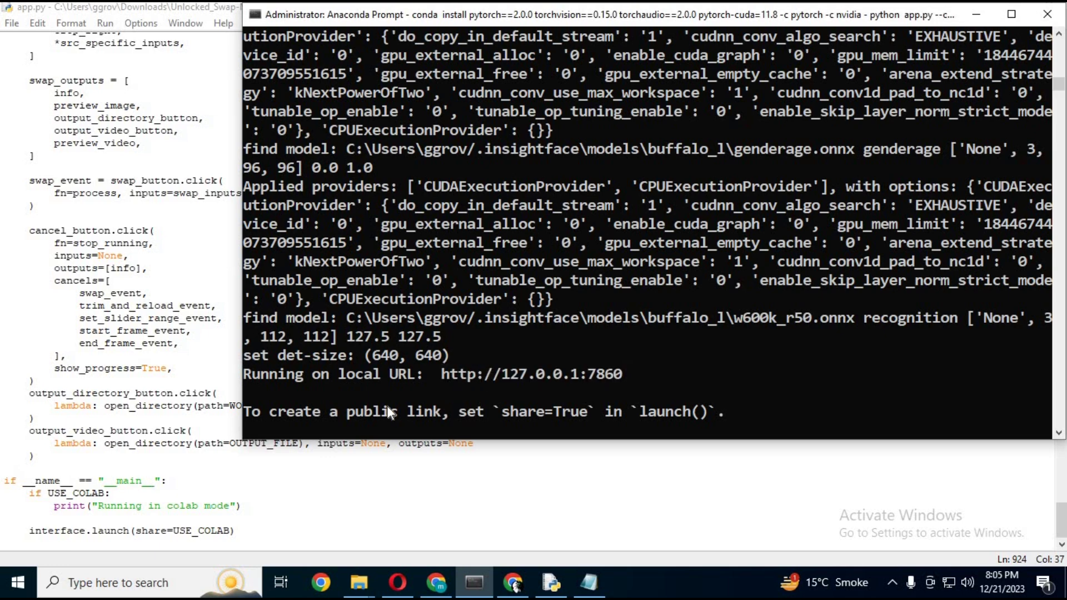
click(437, 582)
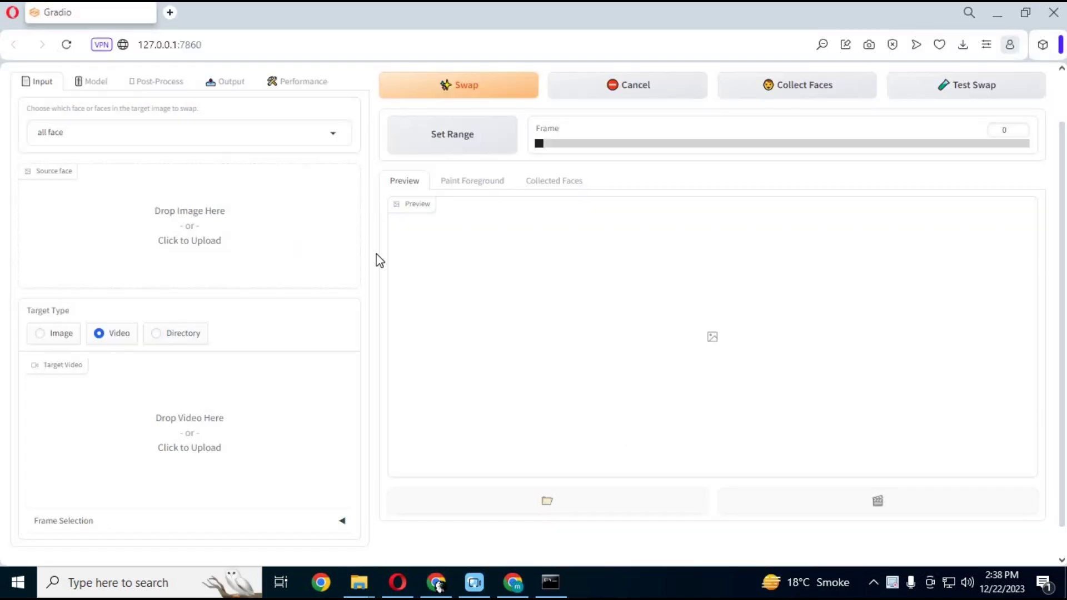
Load a woman's face photo as source and a curly-haired woman video as target, previewing it.
click(203, 250)
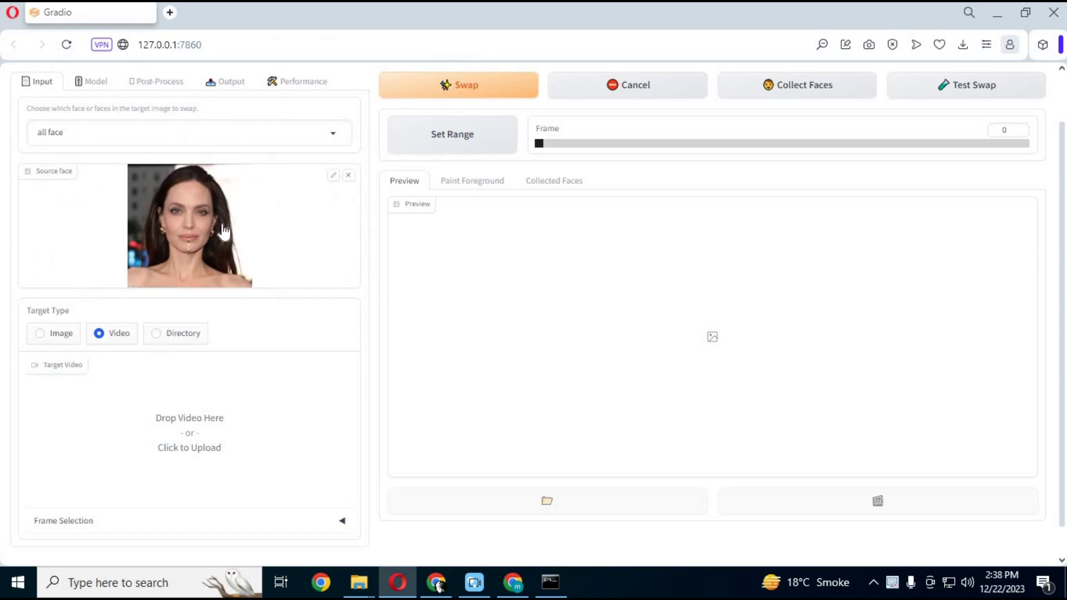
click(220, 446)
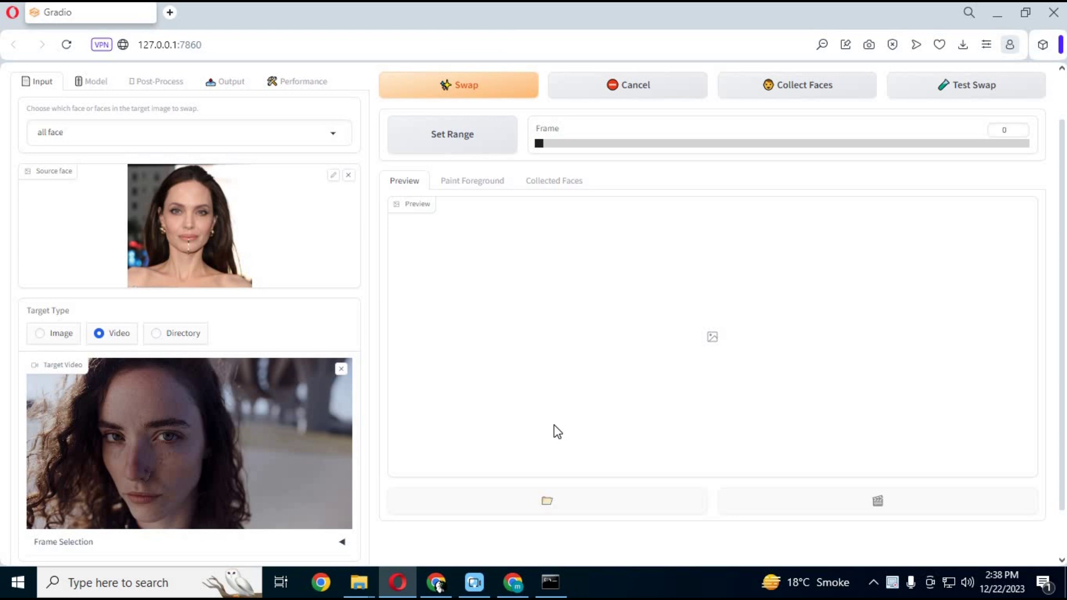
click(43, 514)
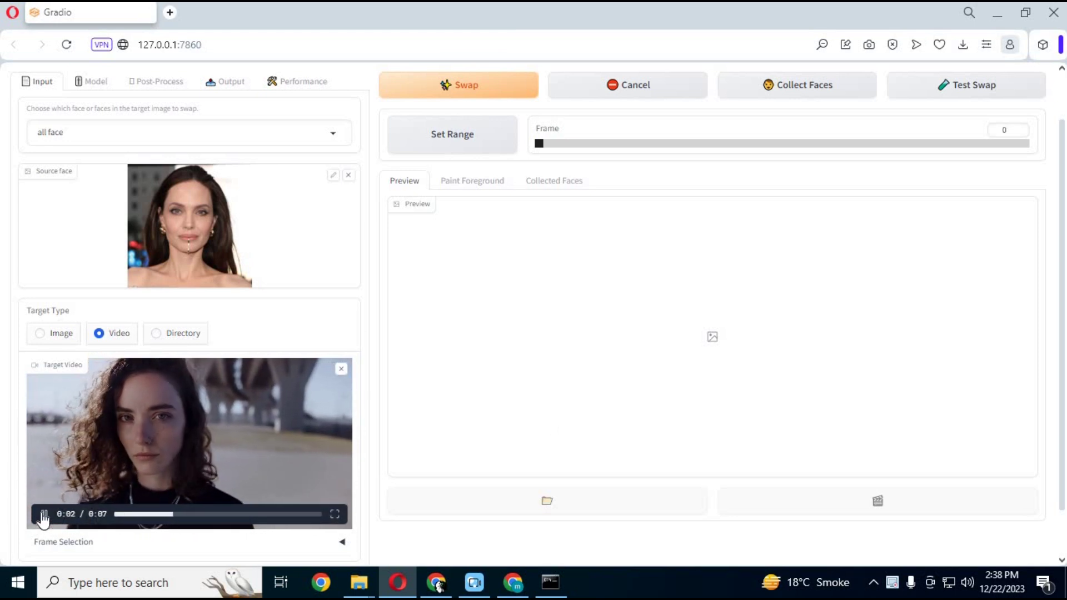
click(43, 515)
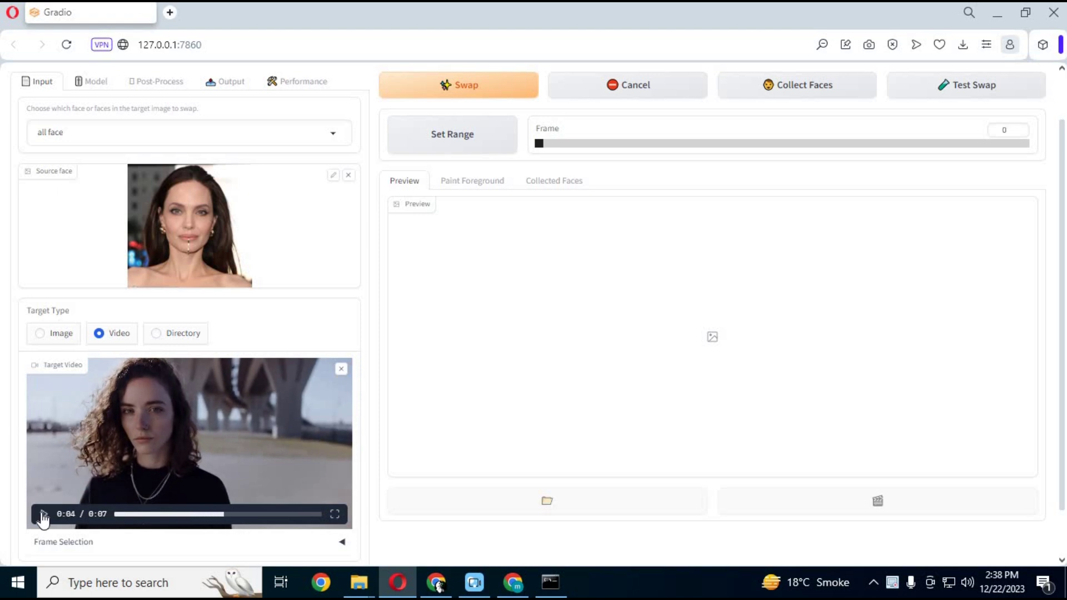
Review the Model and Post-Process settings, including the face enhancer list, then return to Input.
click(113, 88)
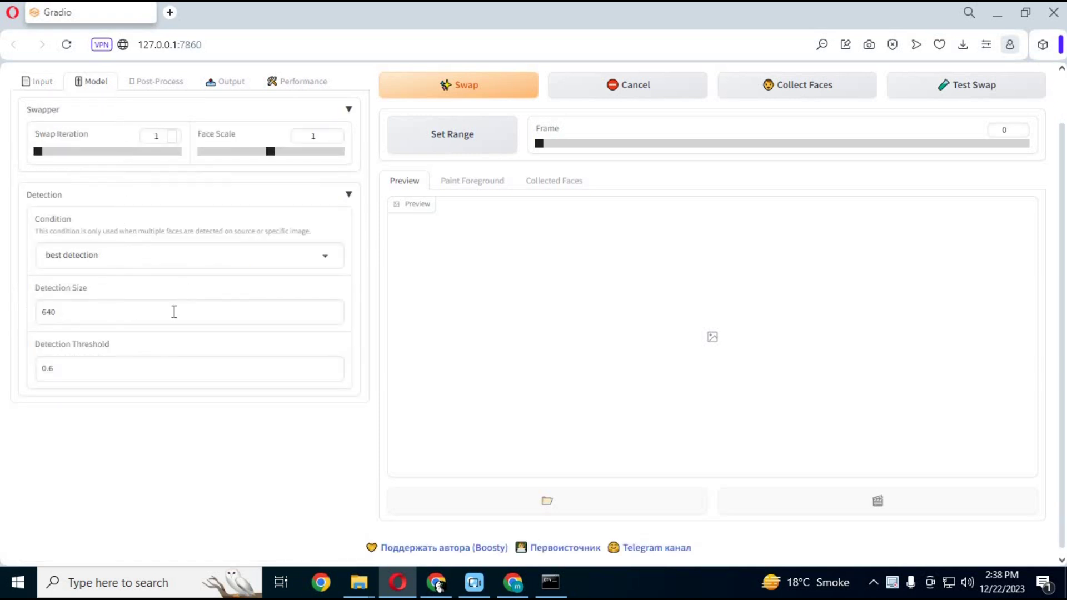
click(167, 89)
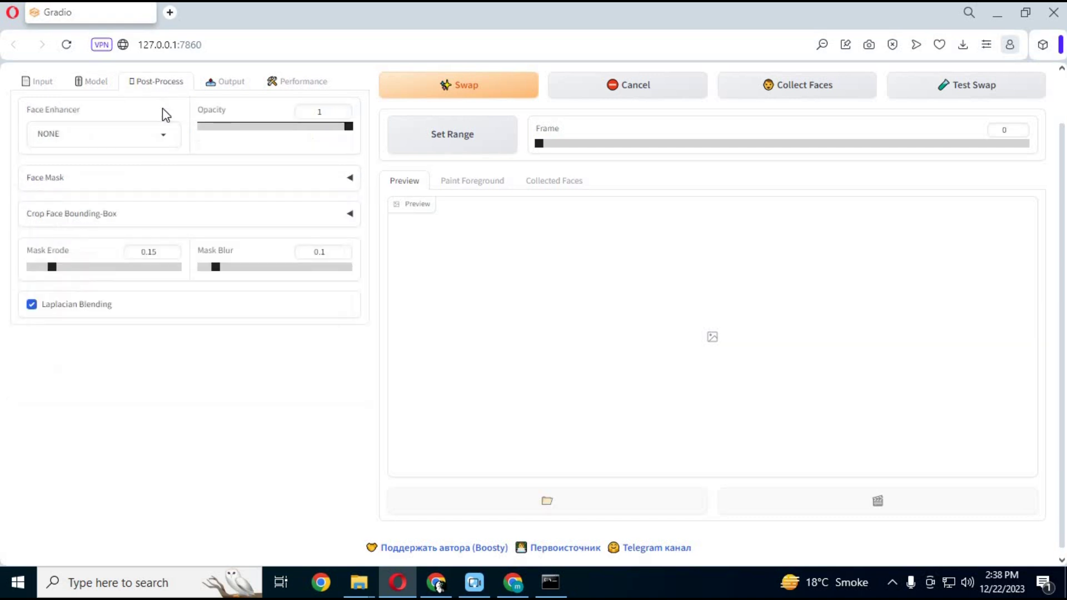
click(102, 132)
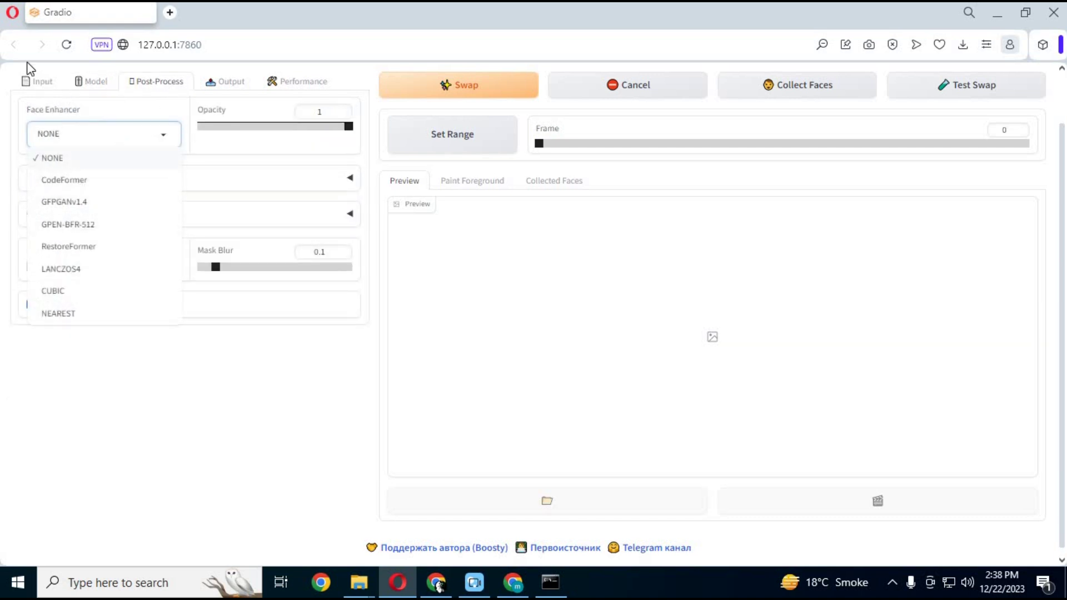
click(47, 83)
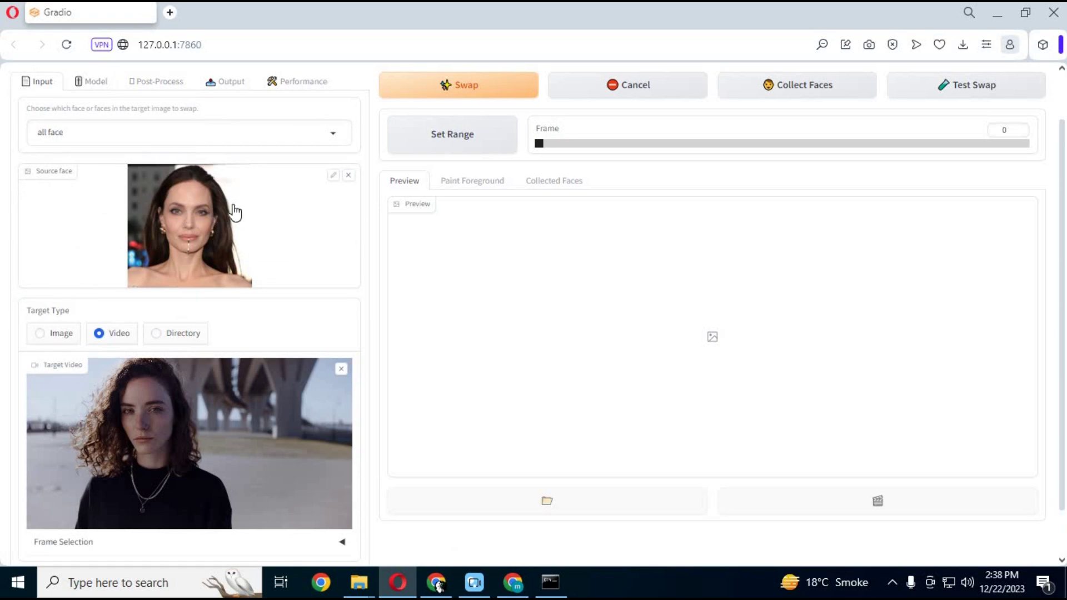
Start swapping the source face onto the target video.
click(491, 98)
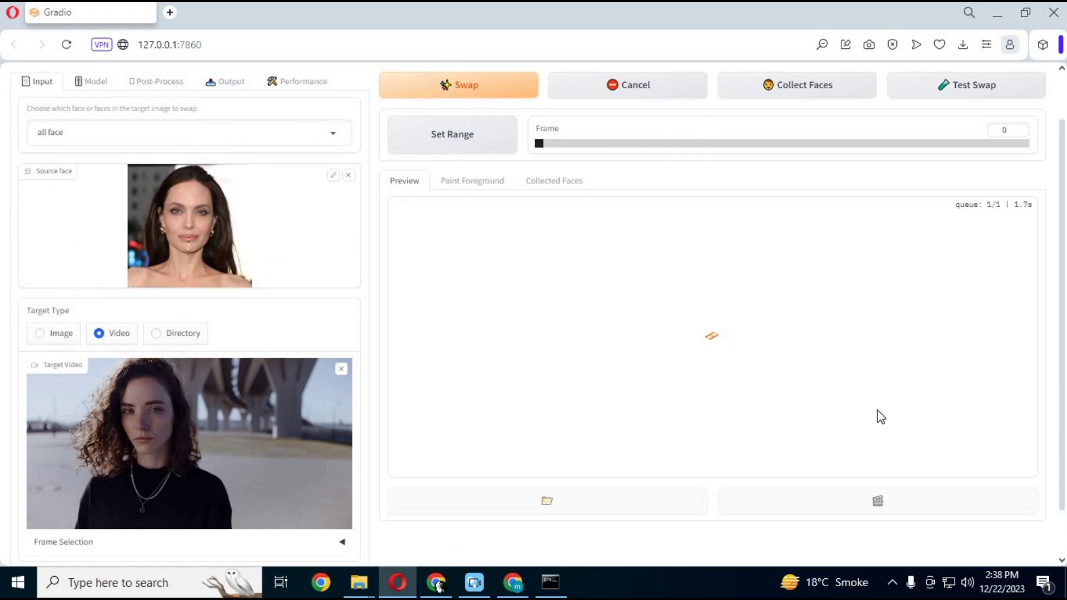